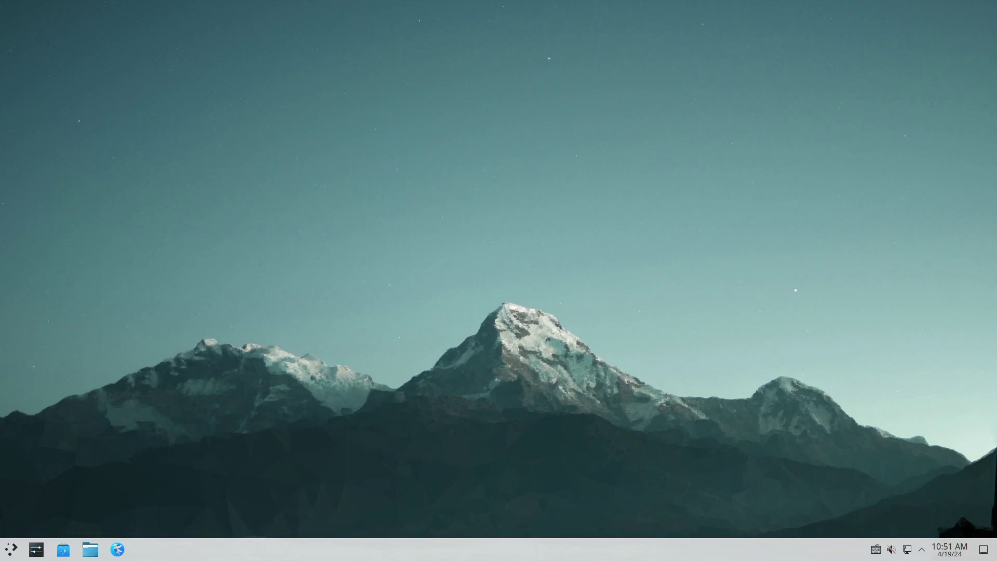
- Launch Konsole, enlarge its text, and tile it to the left half of the screen
click(11, 551)
mouse_move(37, 364)
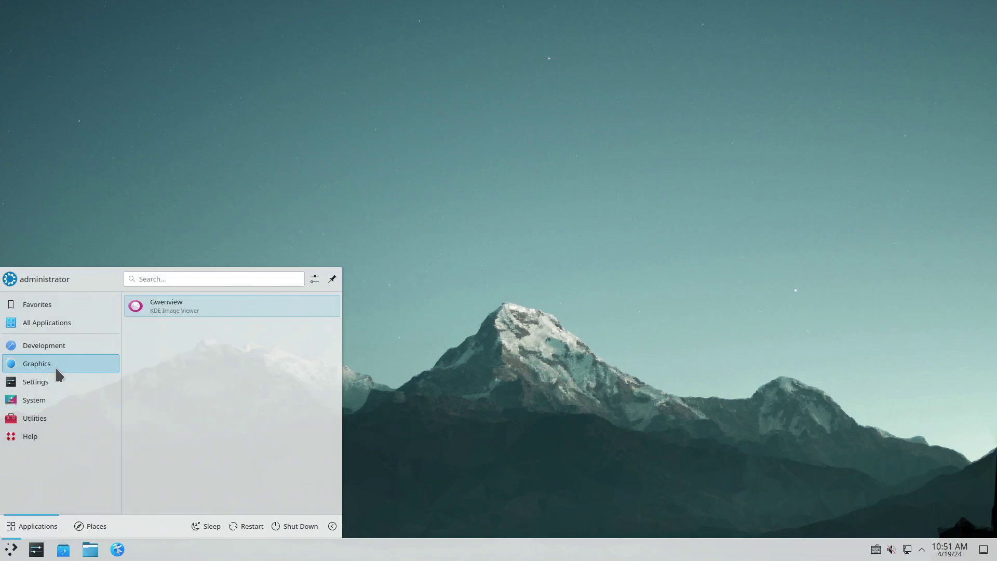
mouse_move(47, 305)
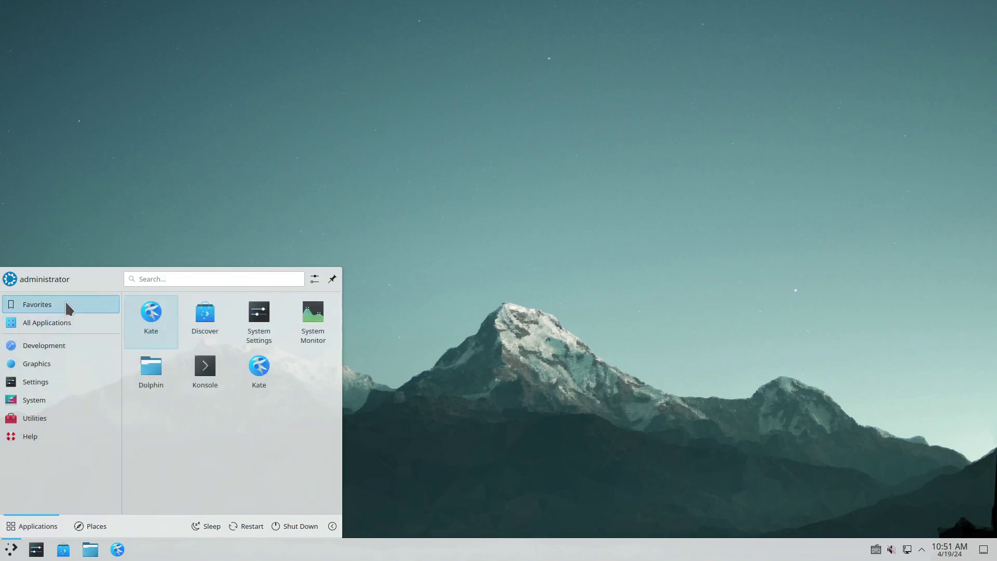
click(205, 368)
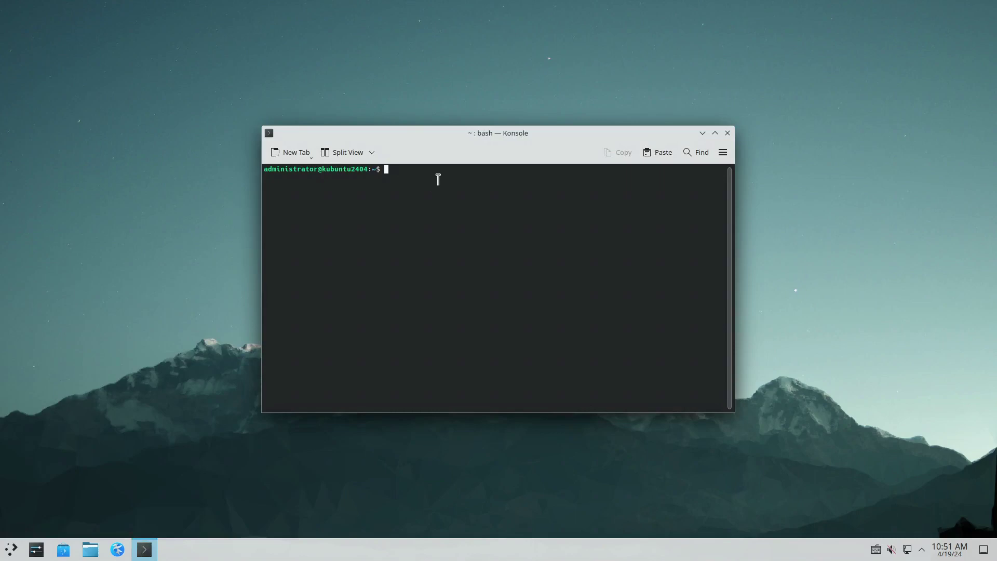
key(ctrl+plus)
key(ctrl+plus)
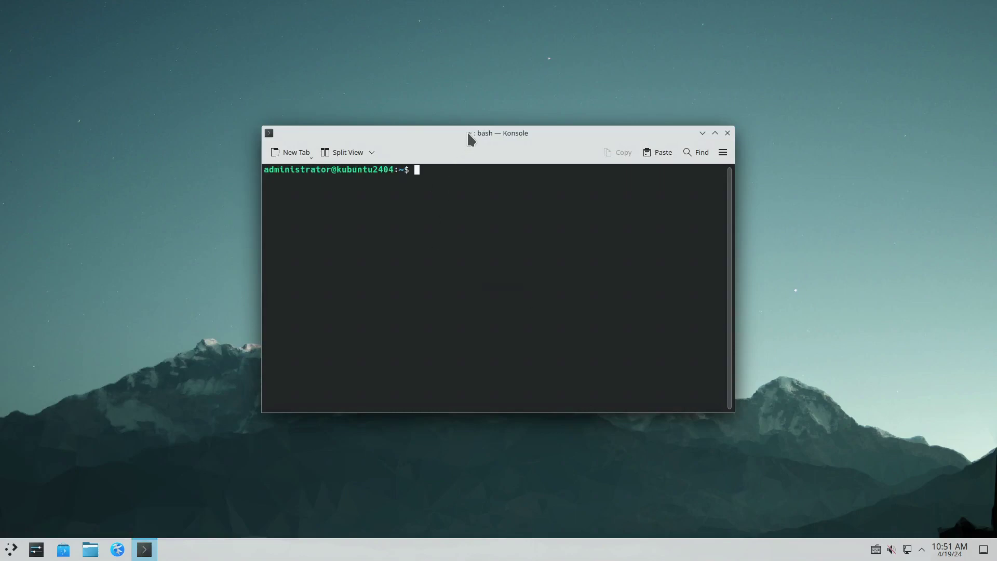
drag(469, 139, 0, 250)
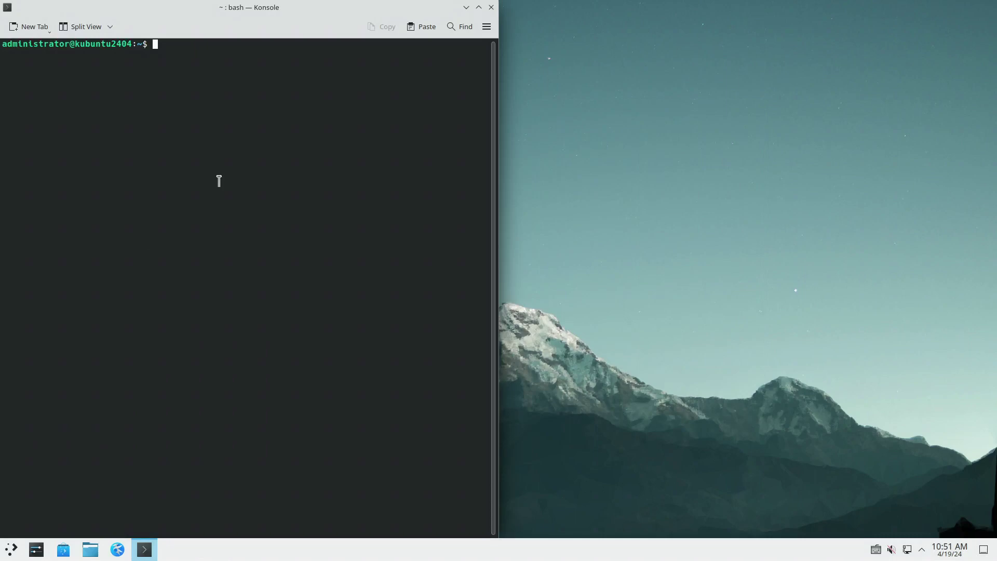
text(sudo)
text( su)
- Become root with sudo su and run apt install falkon
key(Return)
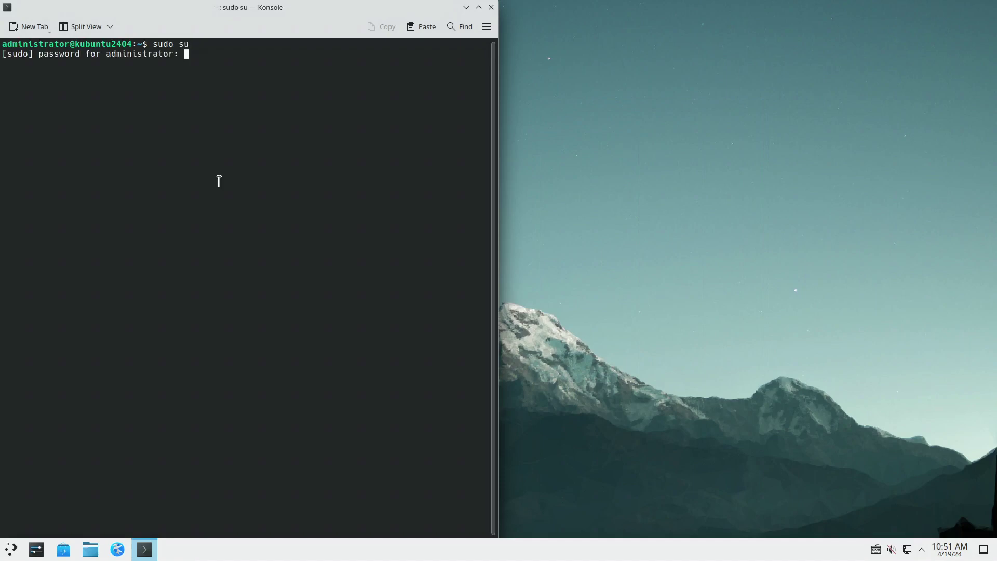
key(Return)
text(apt in)
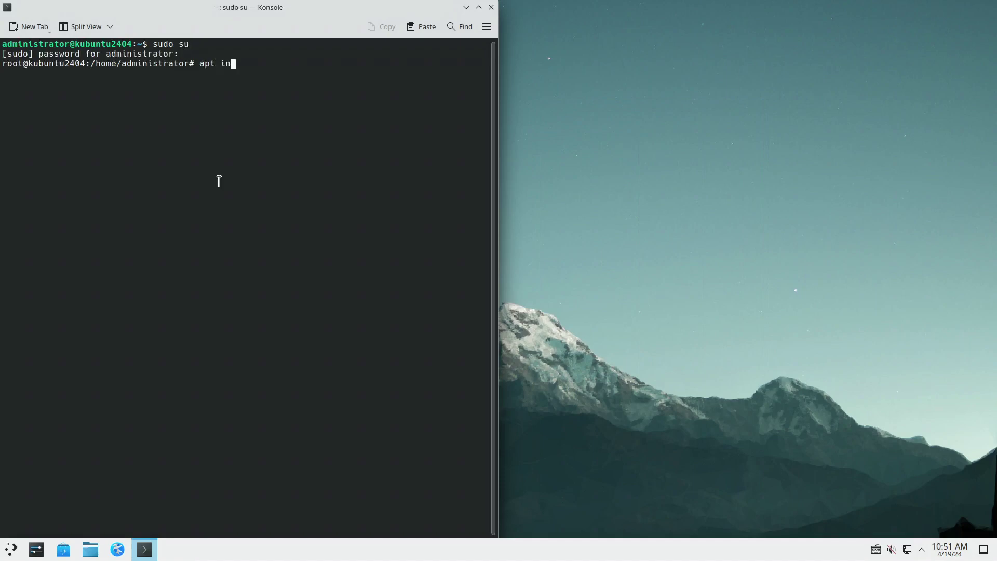
text(stall fal)
text(kon)
key(Return)
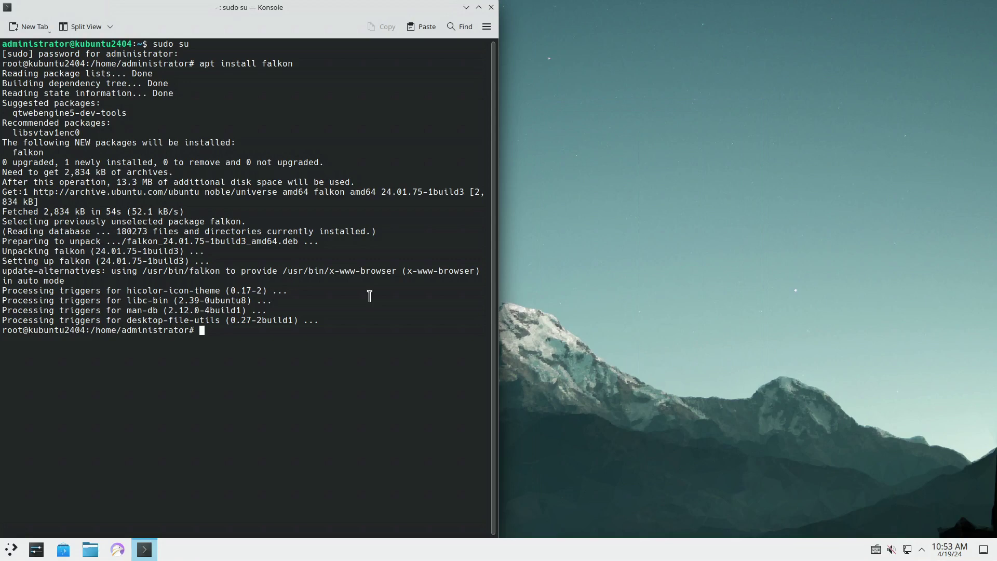
- Launch Falkon and unlock the KDE Wallet with its password
click(13, 553)
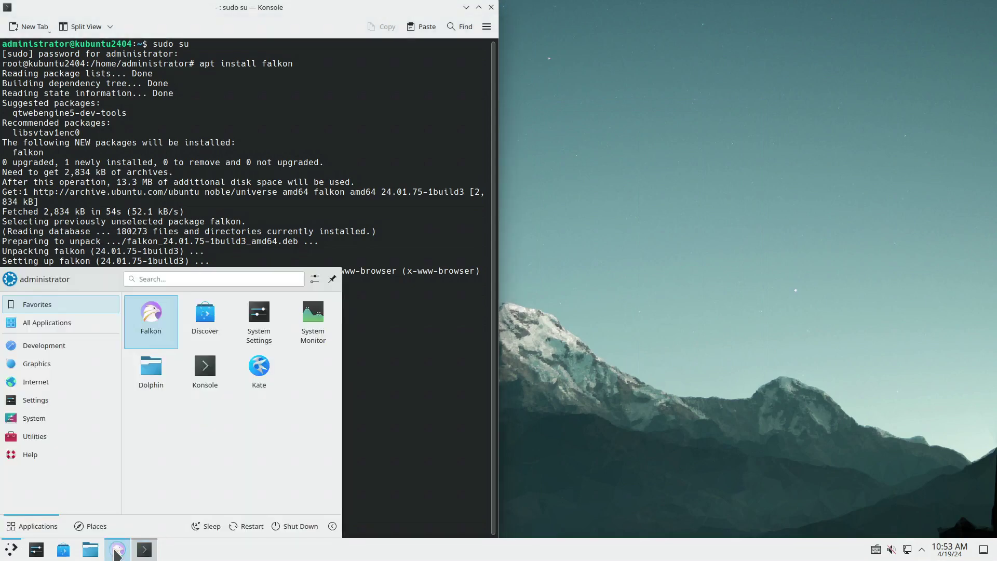
click(117, 551)
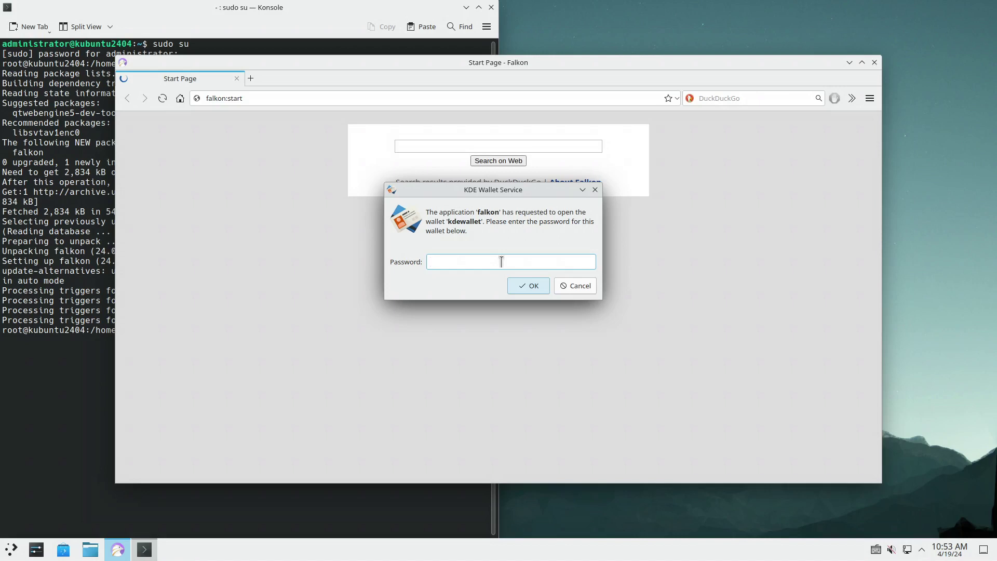
text(****)
key(Return)
- Open a New Private Window and search for 'mozilla firefox'
click(869, 99)
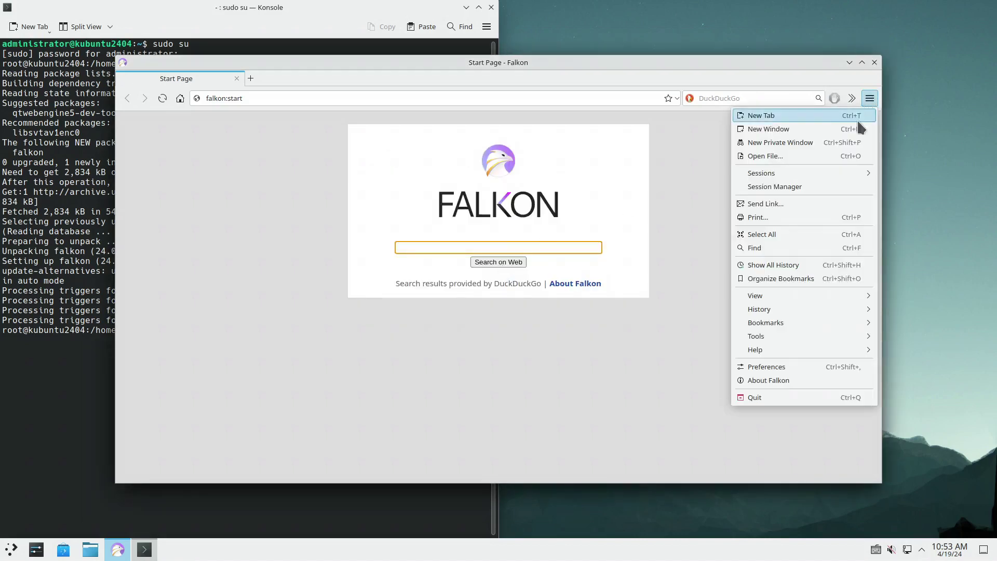
click(814, 143)
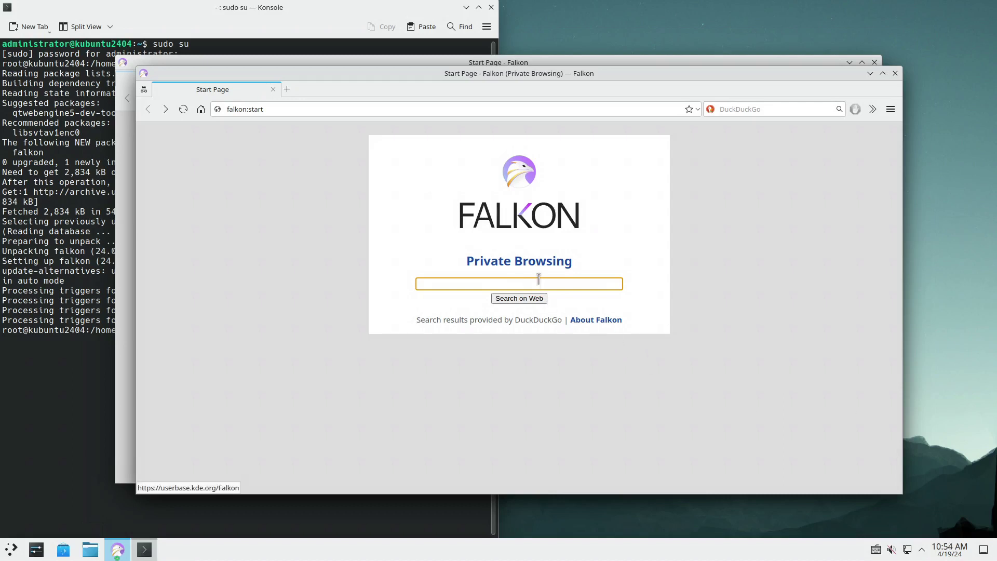
text(mozi)
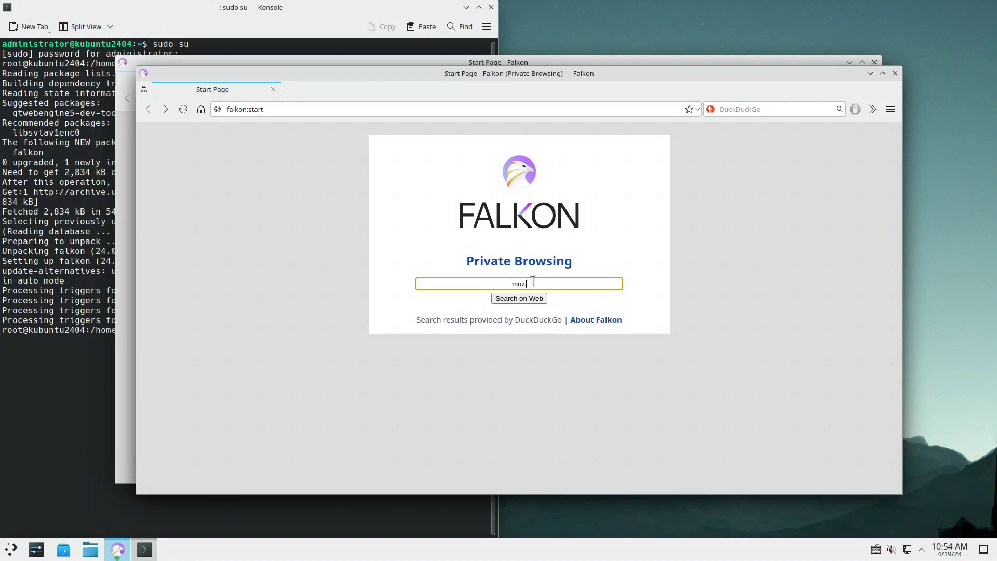
text(lla fire)
text(fox)
key(Return)
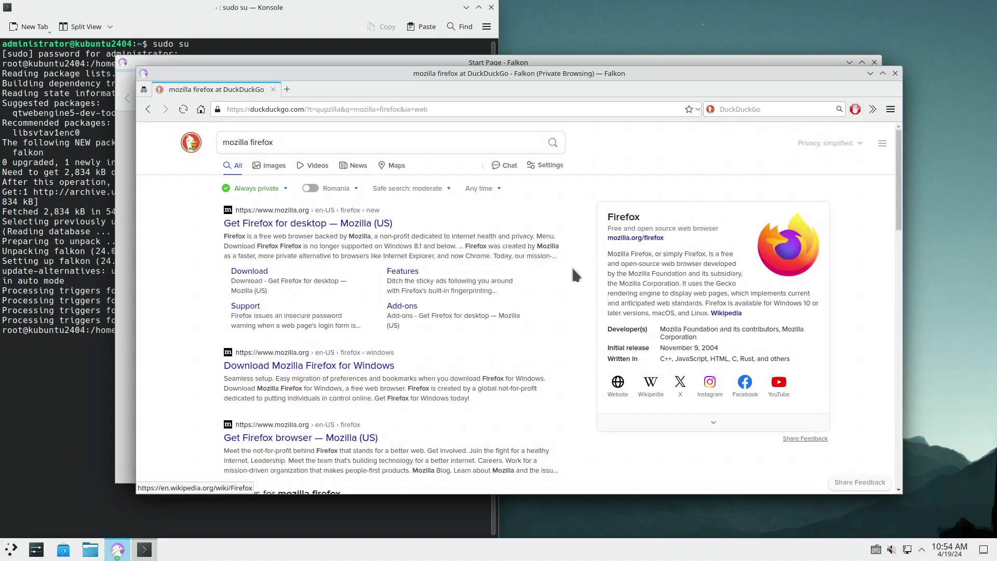
- Follow Get Firefox for desktop, Download Firefox, then 'APT repository instead'; tile Falkon right
click(360, 226)
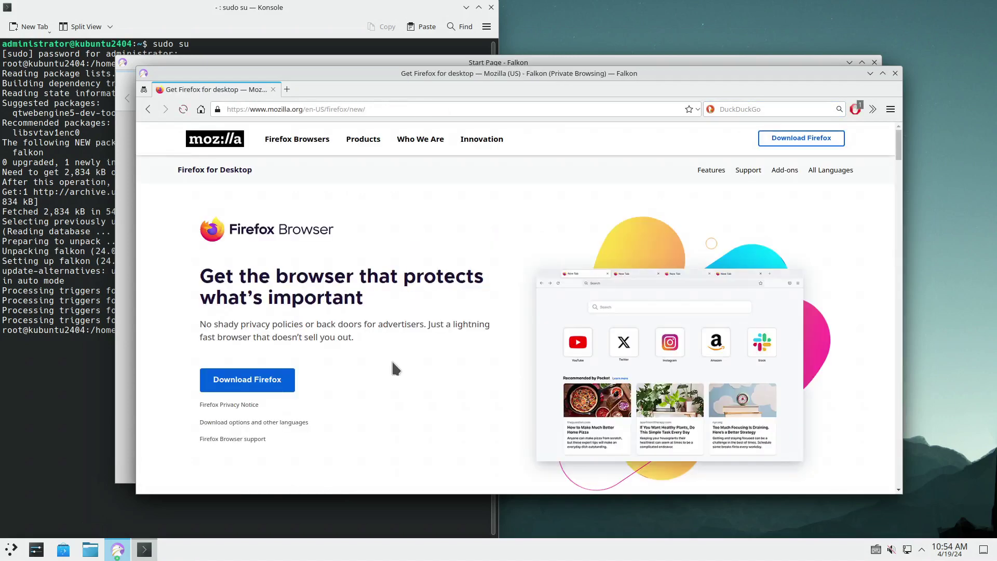
click(273, 383)
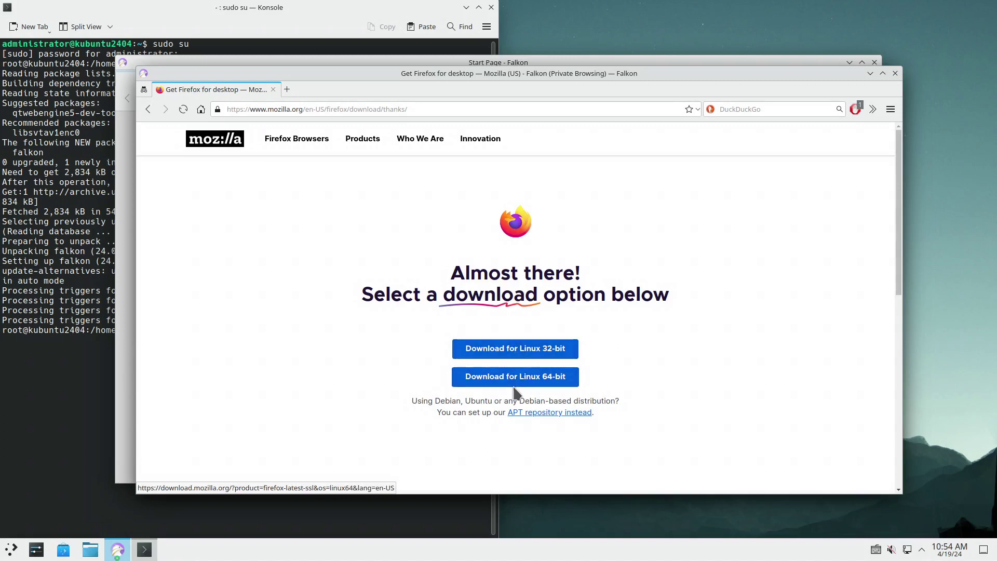
click(508, 382)
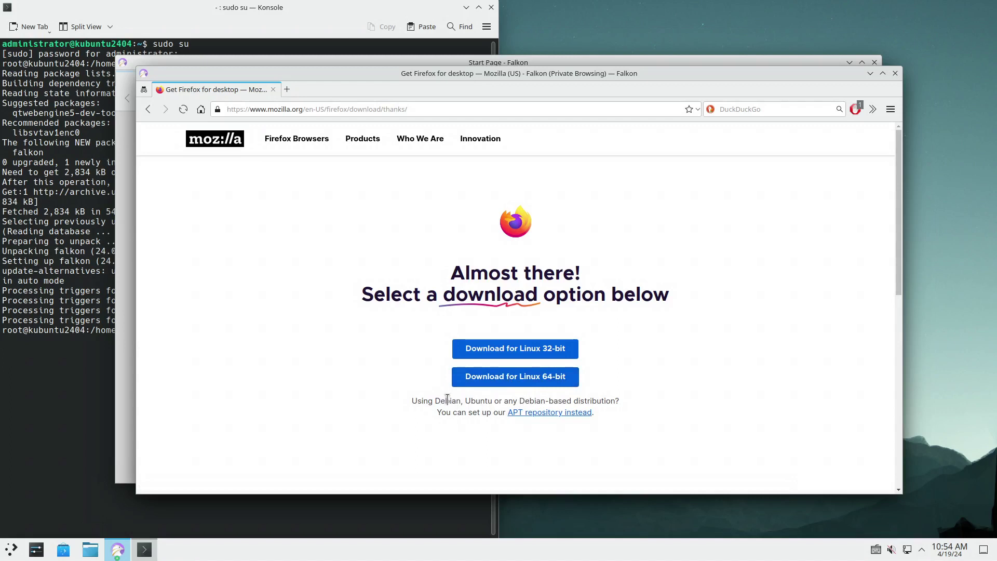
click(530, 413)
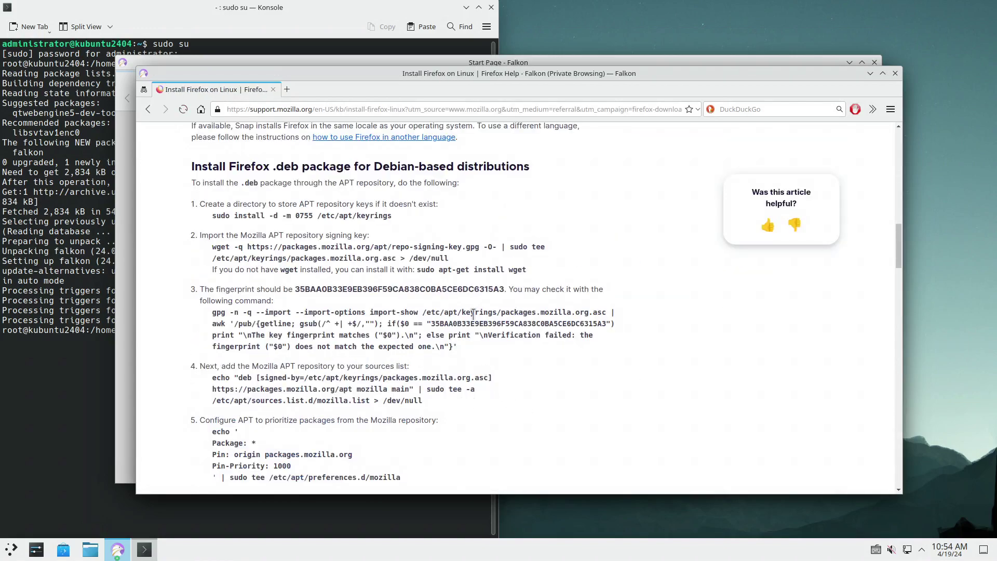
drag(625, 97, 996, 265)
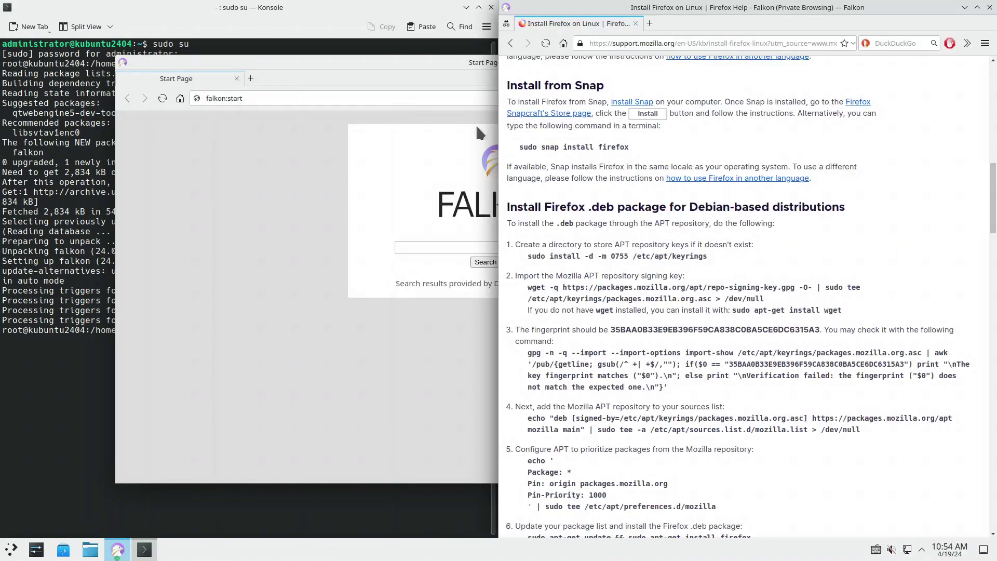
- Leave the root shell and run the copied sudo install -d -m 0755 /etc/apt/keyrings
click(329, 15)
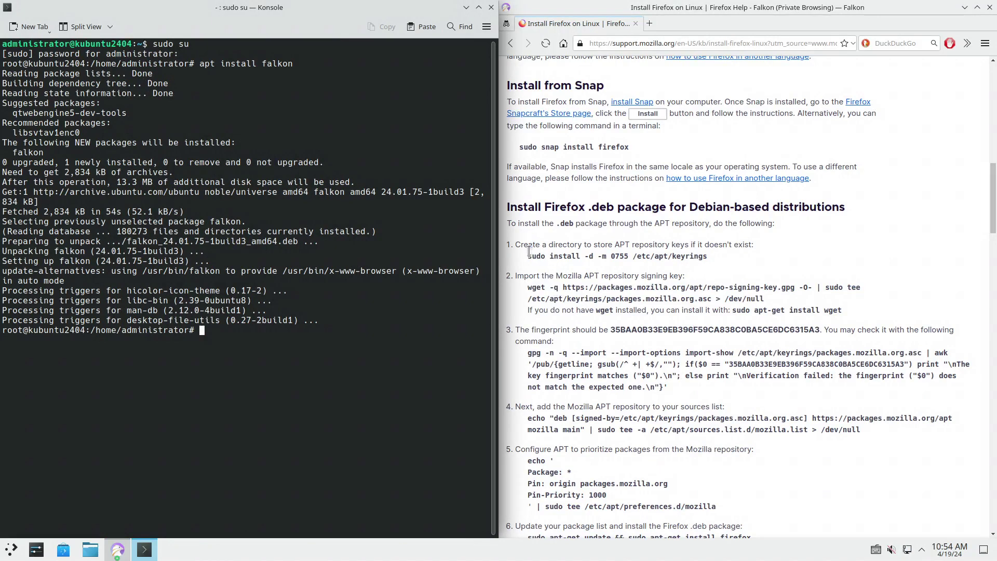
drag(528, 255, 706, 255)
right_click(674, 257)
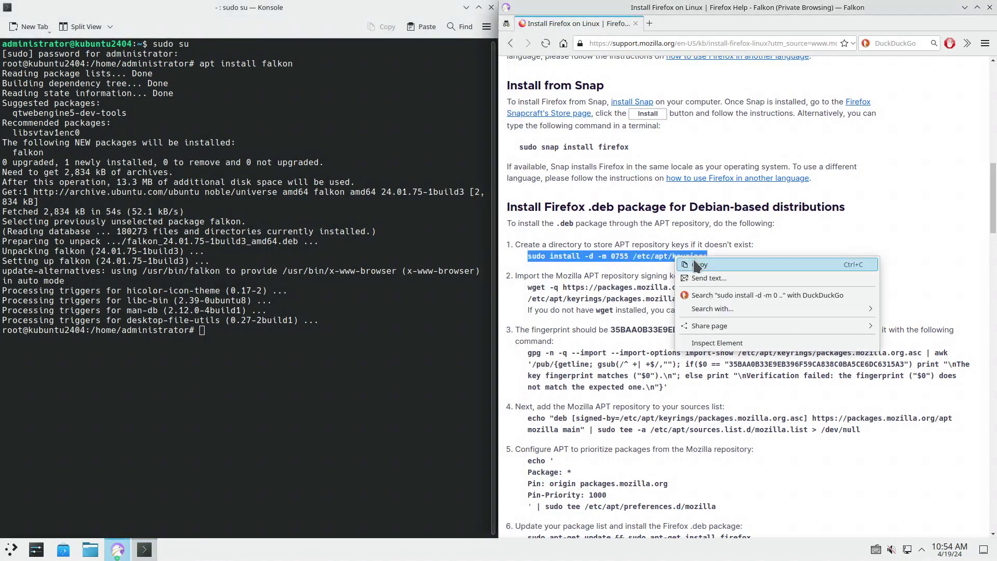
click(700, 267)
click(274, 170)
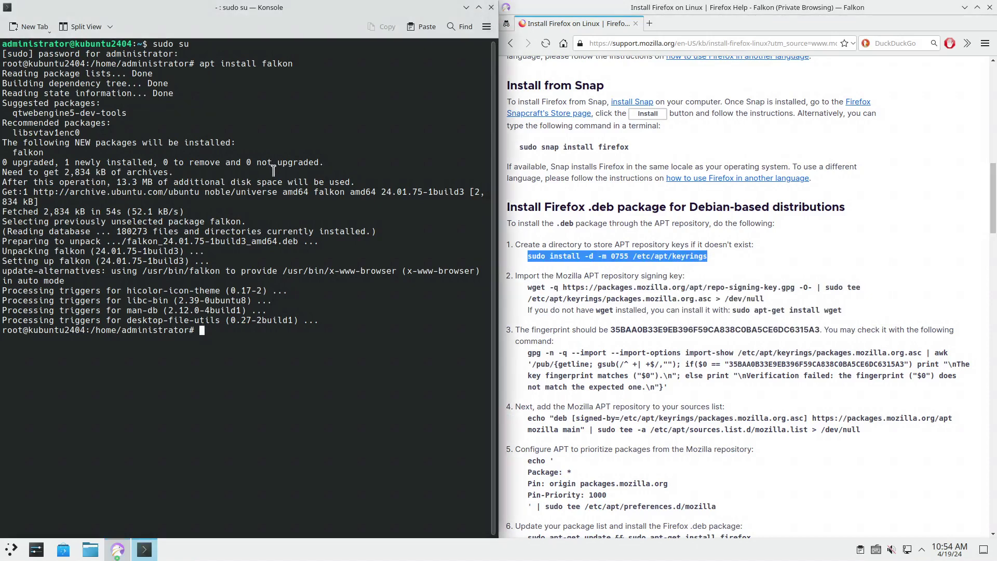
key(ctrl+d)
right_click(276, 357)
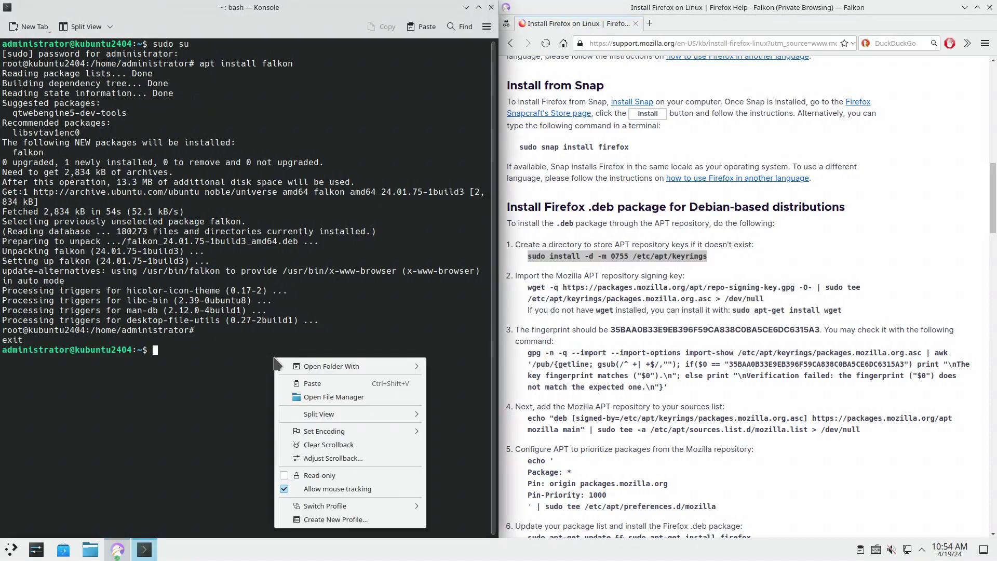
click(310, 383)
key(Return)
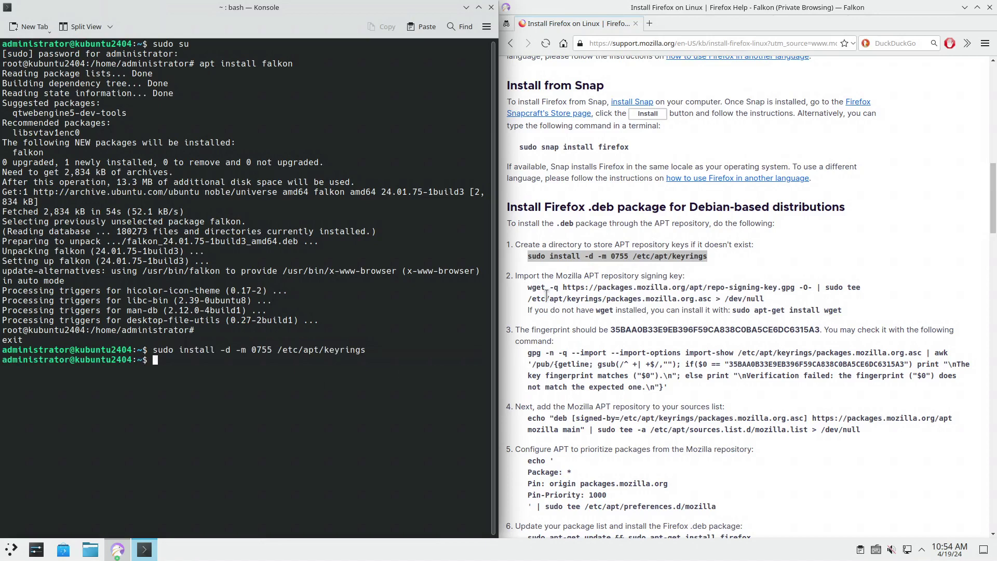
- Copy and run the wget … | sudo tee command importing Mozilla's signing key
drag(527, 287, 731, 299)
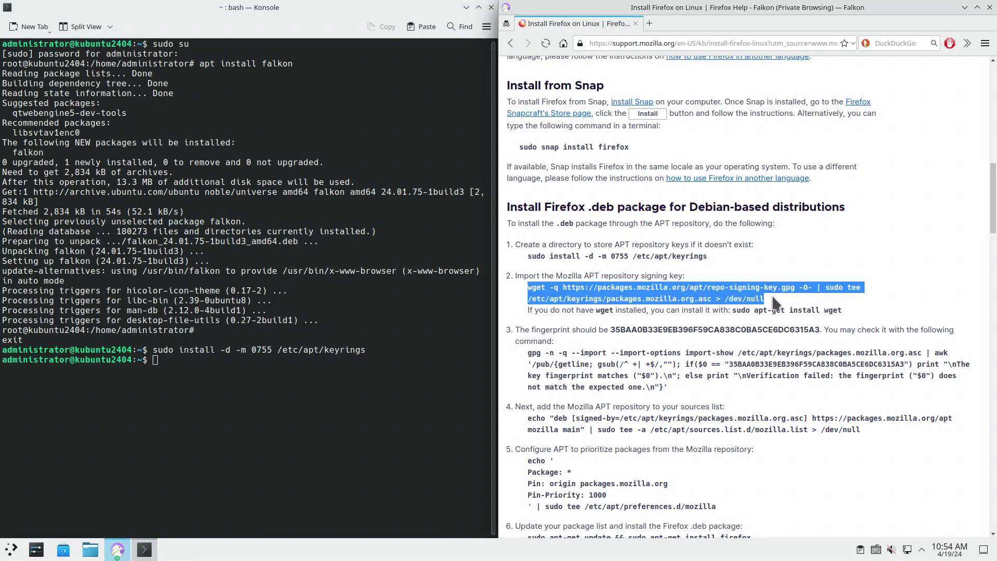
right_click(731, 298)
click(751, 306)
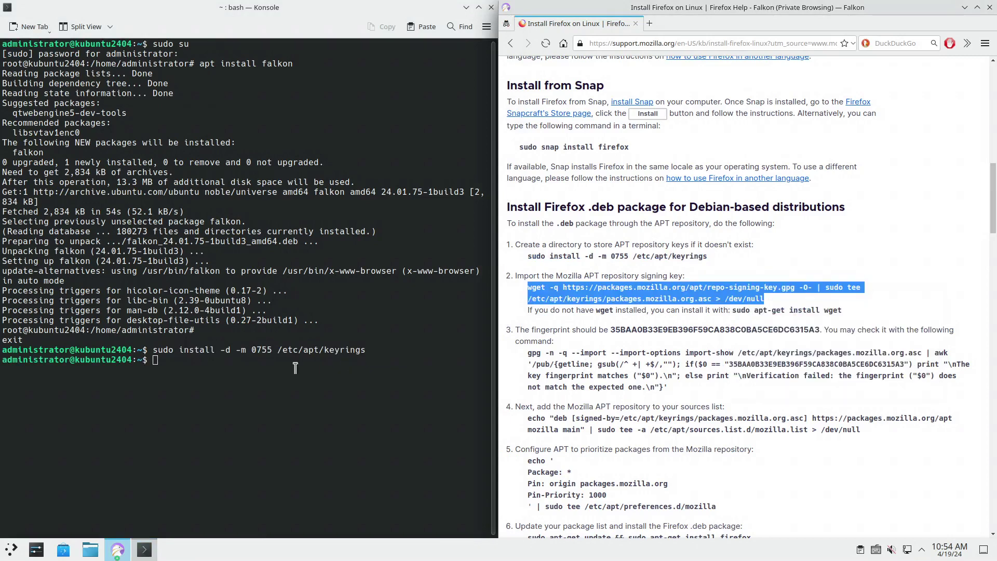
right_click(205, 377)
click(272, 405)
key(Return)
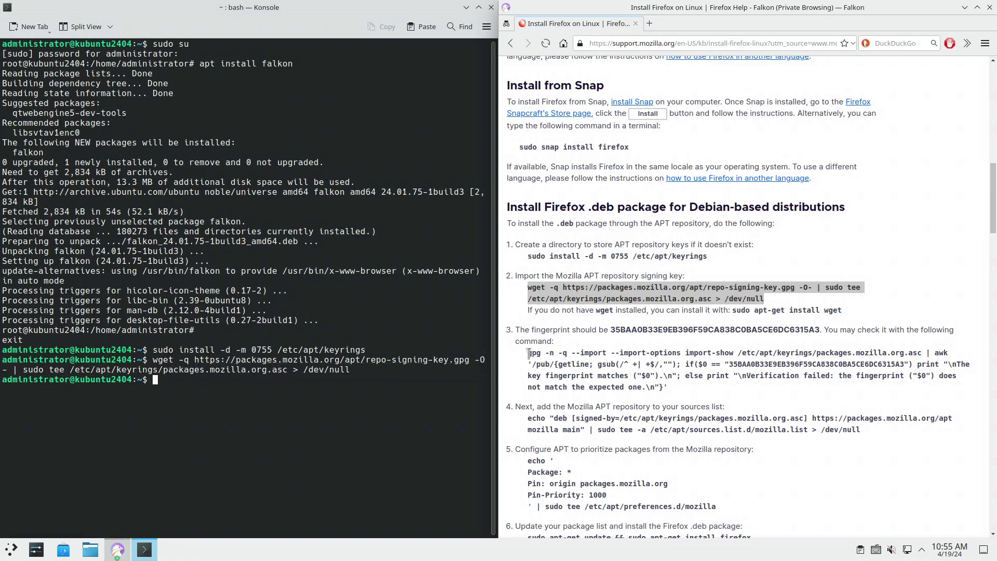
- Run the copied gpg fingerprint check and compare it with the guide's 35BAA0B3…6315A3
drag(528, 352, 670, 390)
right_click(645, 364)
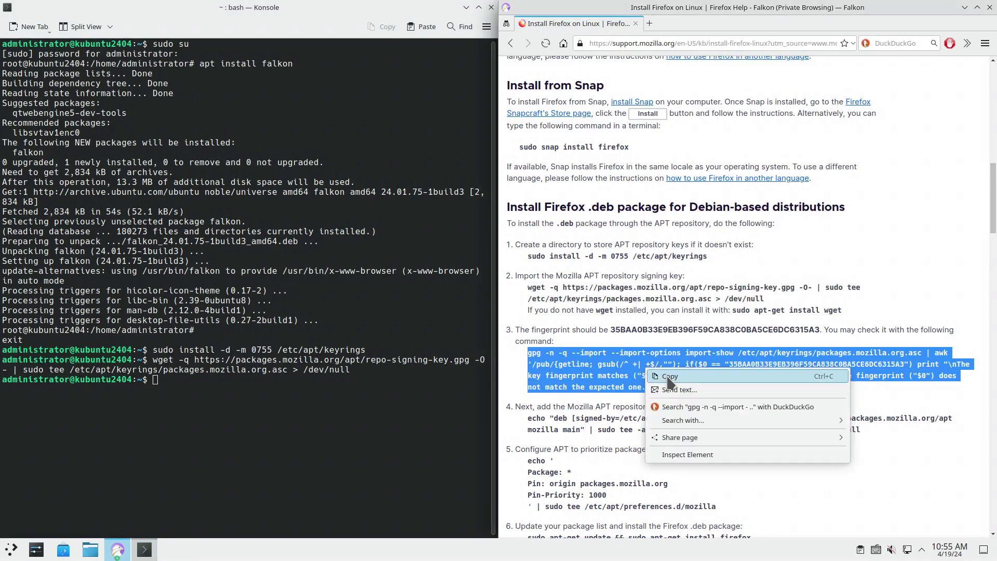
click(674, 376)
right_click(183, 394)
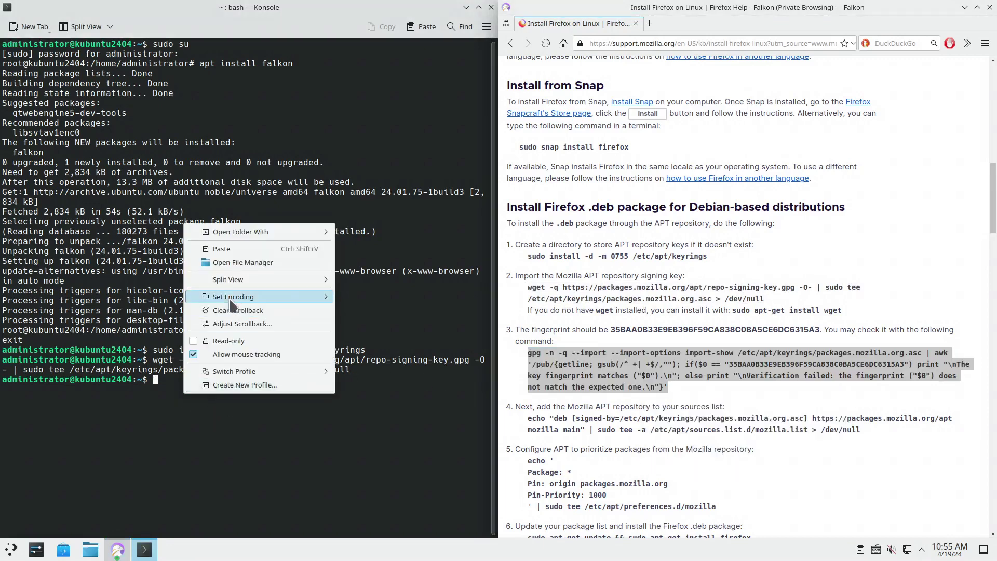
click(234, 249)
key(Return)
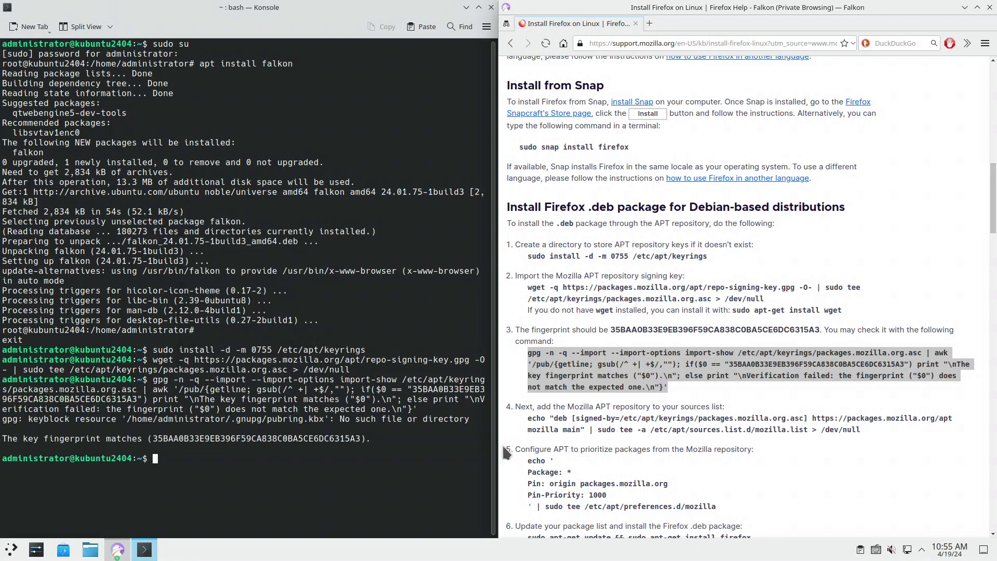
drag(612, 328, 626, 328)
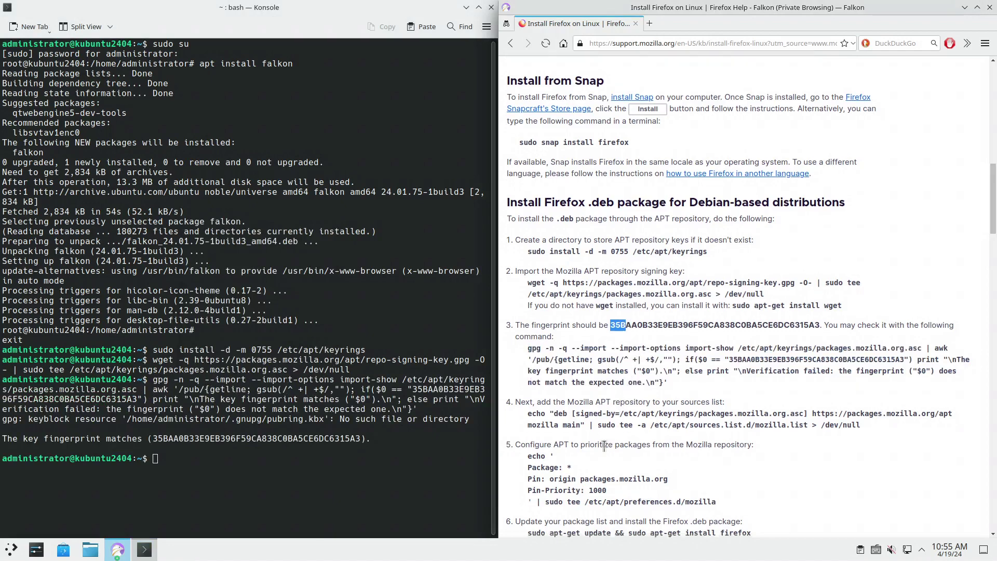
scroll(603, 448, down, 1)
- Copy and run the echo command writing the Mozilla APT source to sources.list.d/mozilla.list
click(530, 386)
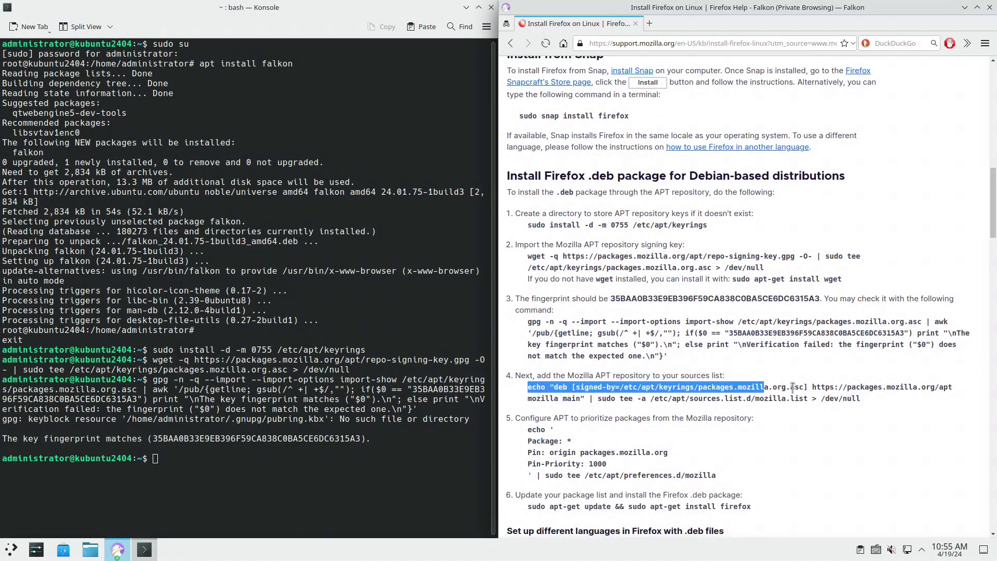
drag(530, 387, 861, 399)
right_click(814, 400)
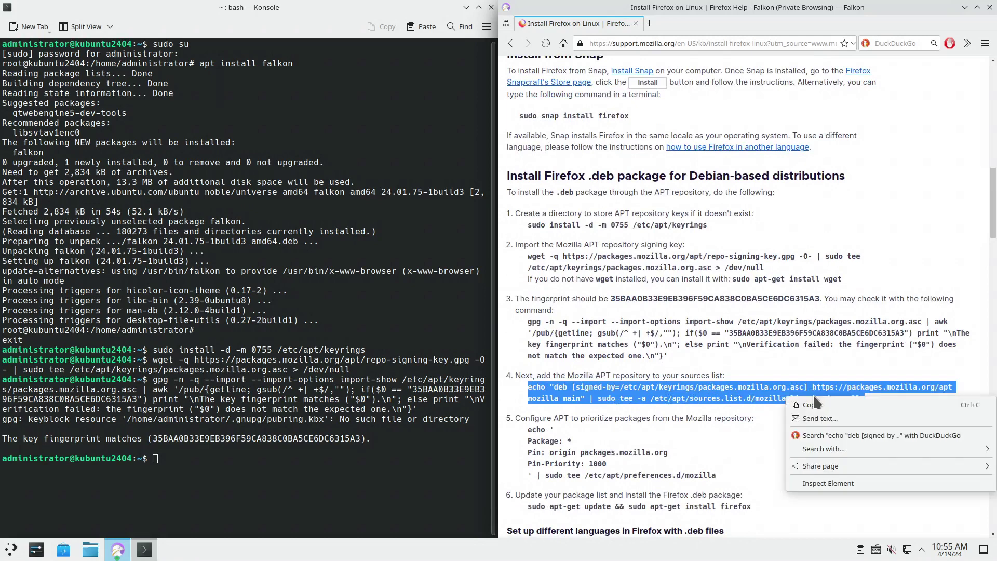
click(841, 404)
right_click(220, 465)
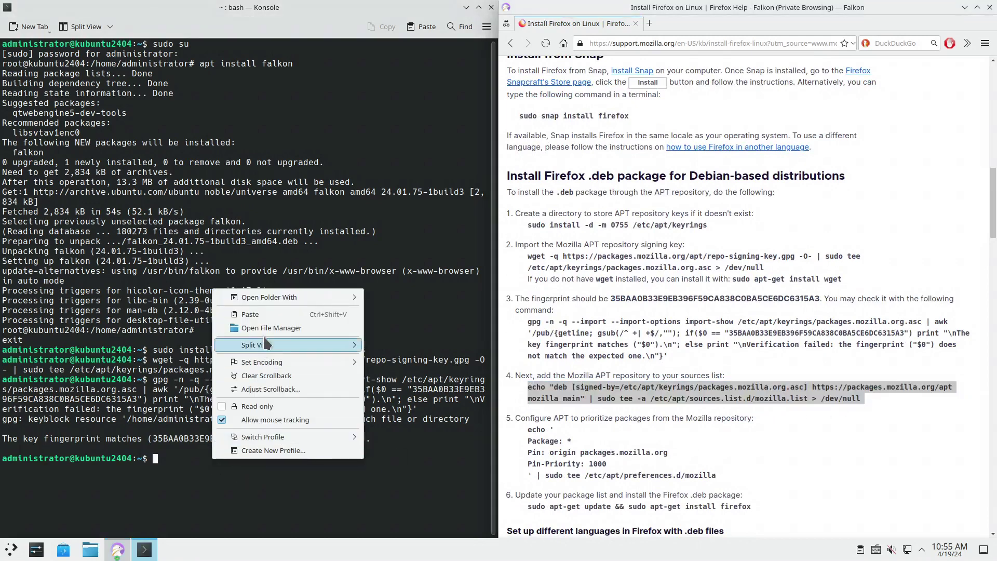
click(258, 315)
key(Return)
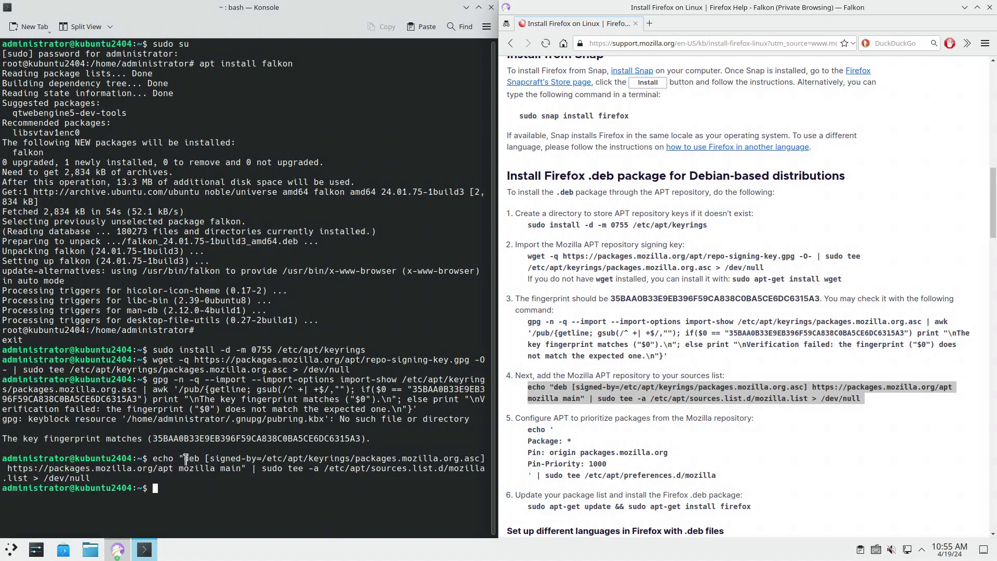
- Highlight the mozilla.list destination in the output and copy the sources.list.d directory path
drag(185, 459, 240, 464)
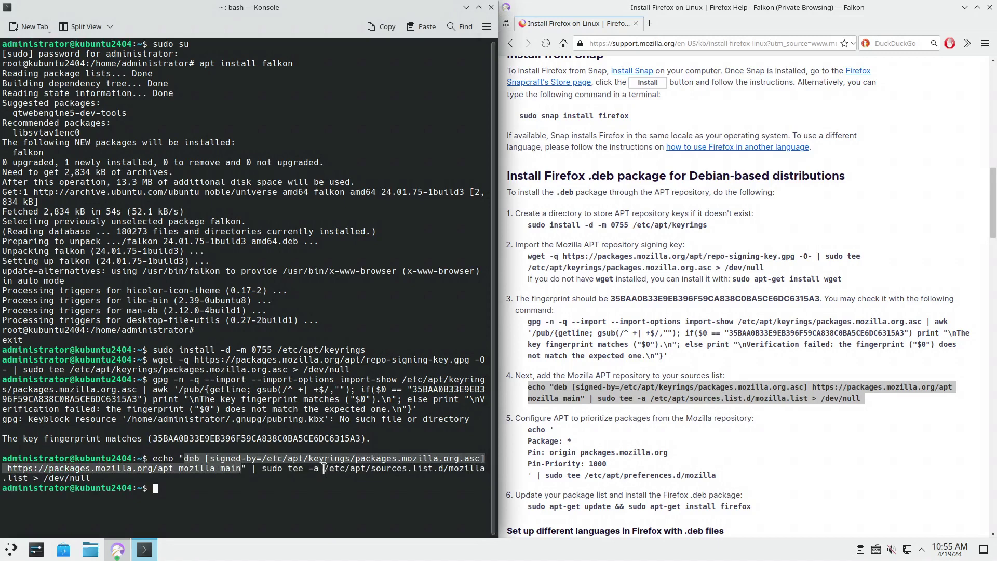
click(322, 468)
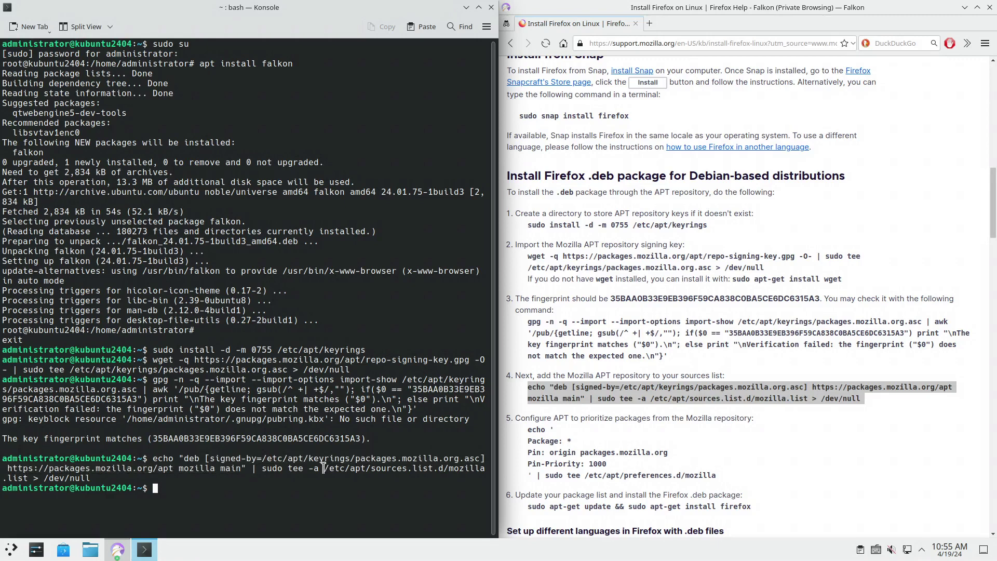
drag(323, 468, 33, 477)
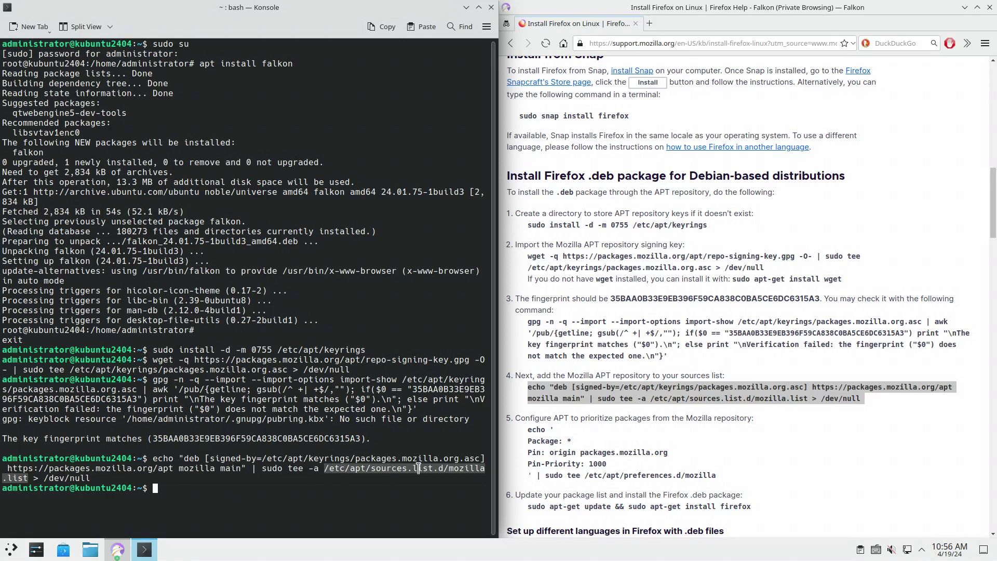
click(195, 499)
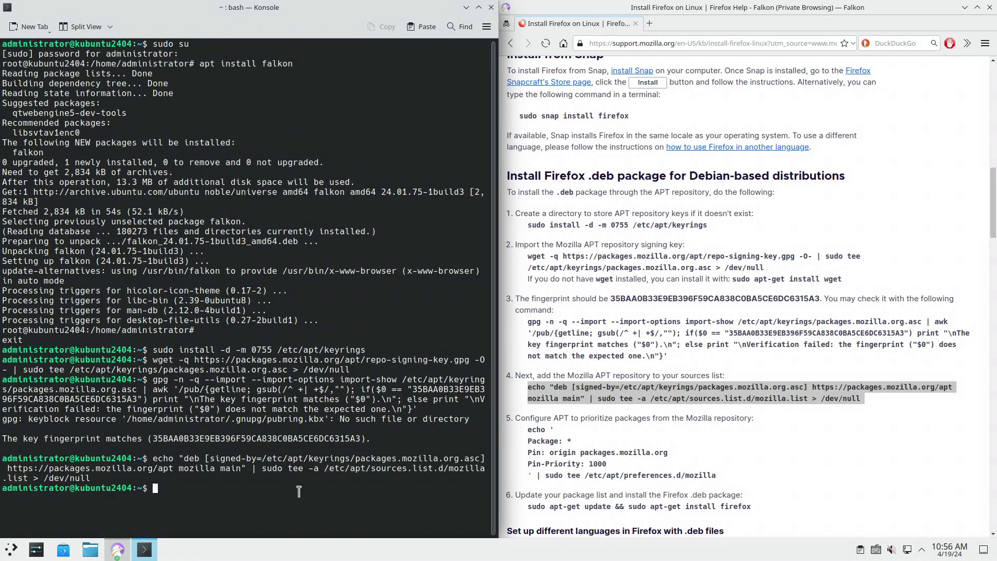
drag(342, 468, 445, 466)
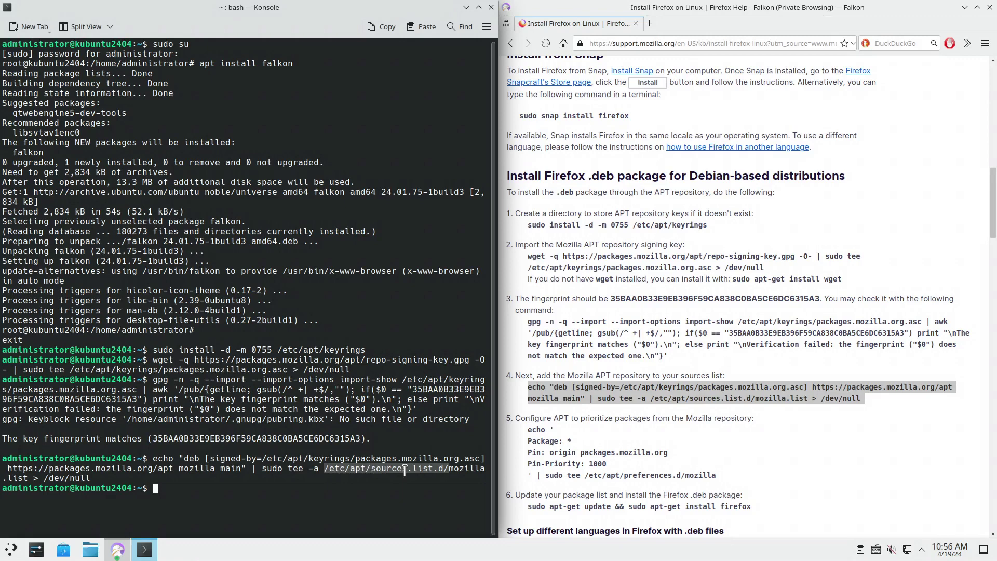
click(432, 472)
drag(434, 468, 324, 468)
right_click(343, 468)
click(386, 281)
click(220, 485)
text(cat)
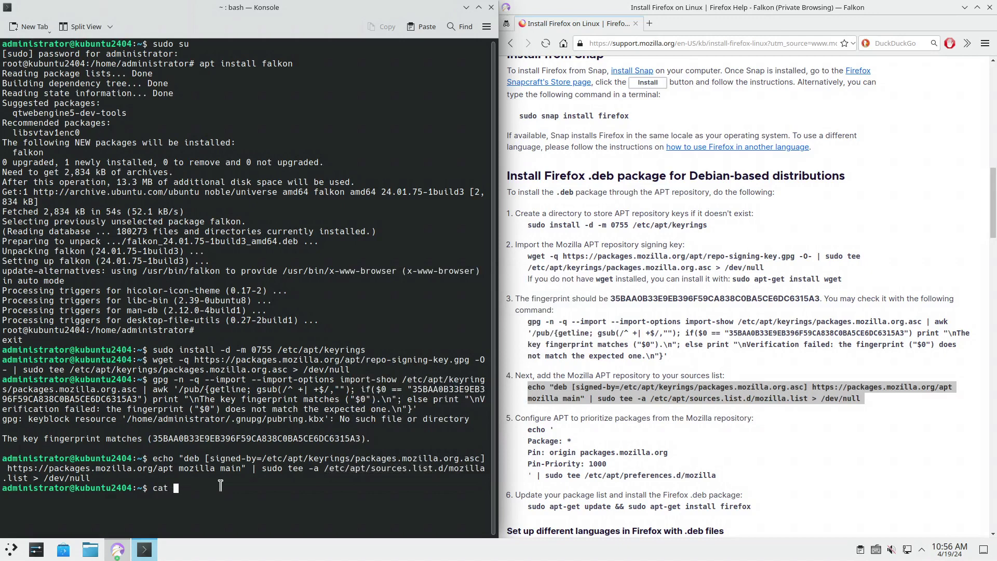
- Run cat /etc/apt/sources.list, then edit it into ls /etc/apt/sources.list.d
key(ctrl+shift+v)
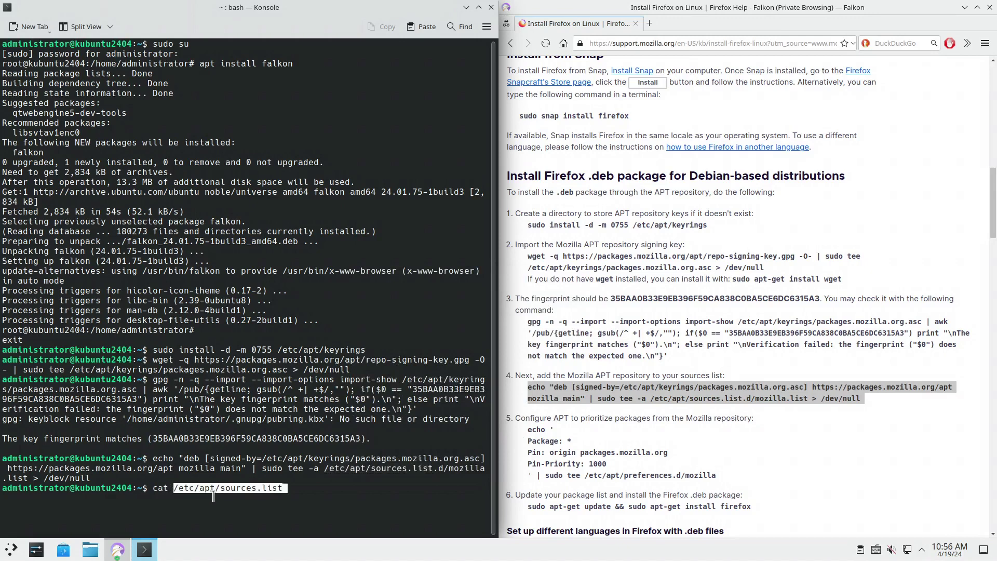
key(Return)
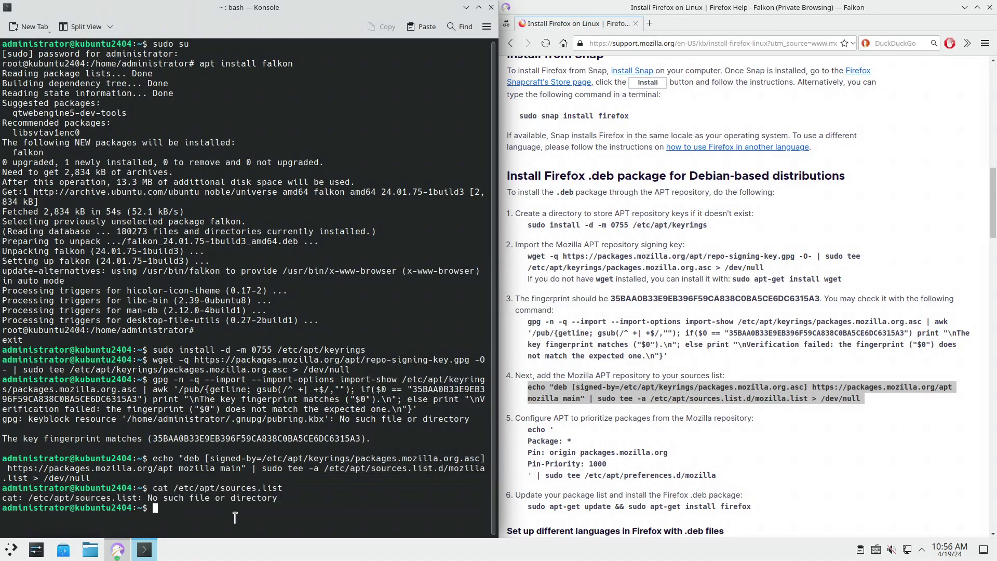
key(Up)
text(d)
key(Home)
key(Delete)
key(Delete)
key(Delete)
text(ls)
key(Return)
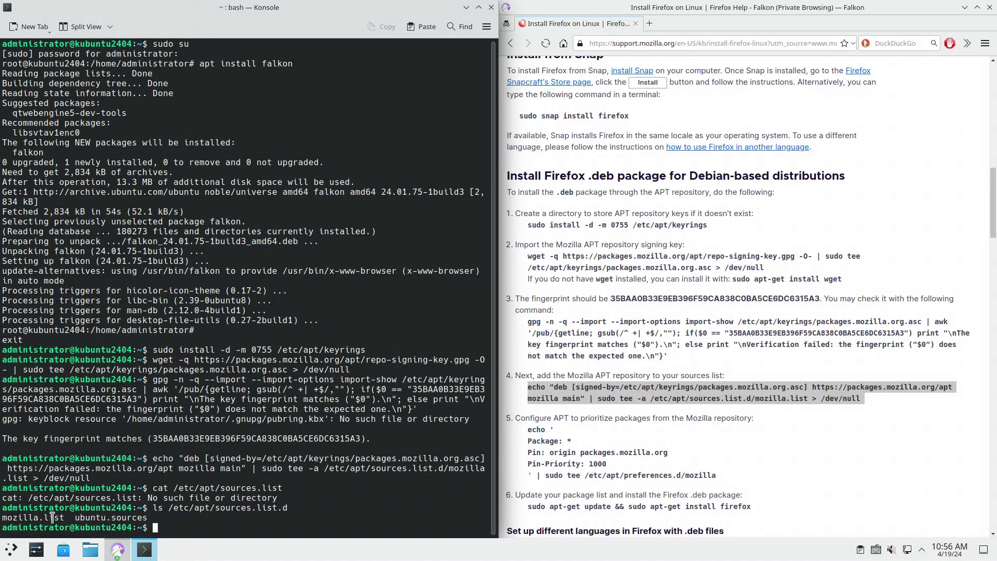
- Highlight the mozilla.list and ubuntu.sources file names in the listing
double_click(53, 518)
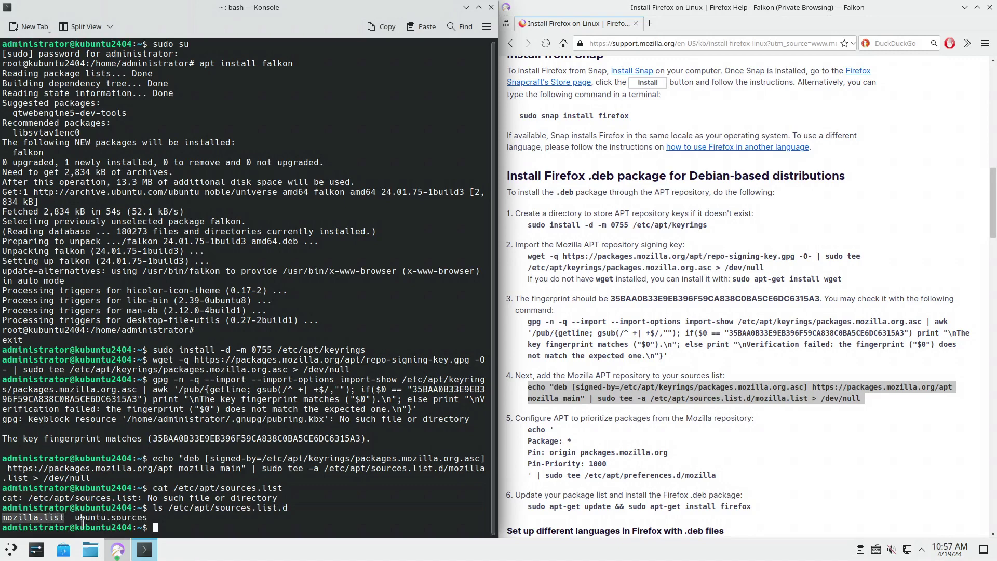
double_click(133, 518)
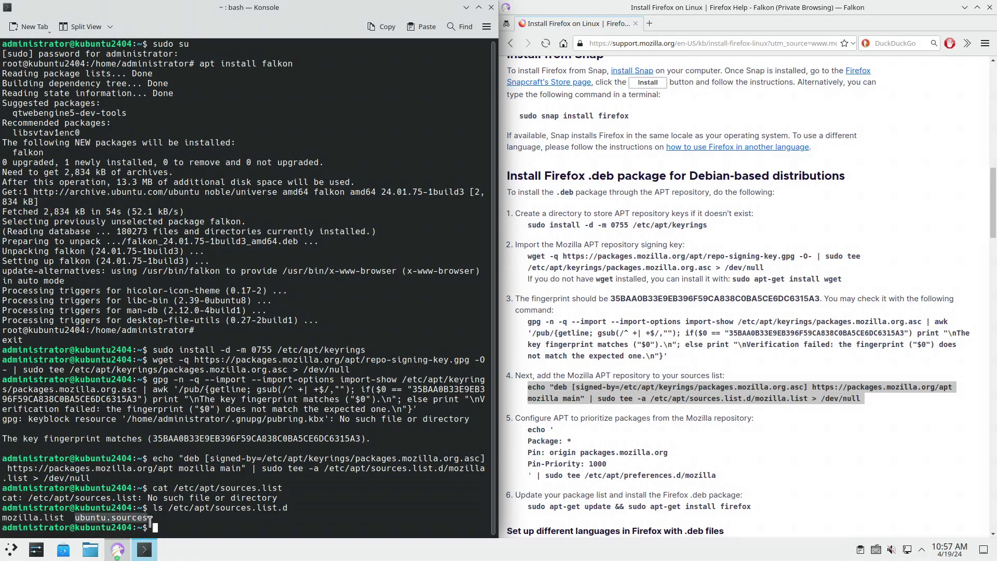
double_click(51, 519)
double_click(146, 519)
click(52, 518)
drag(66, 517, 4, 518)
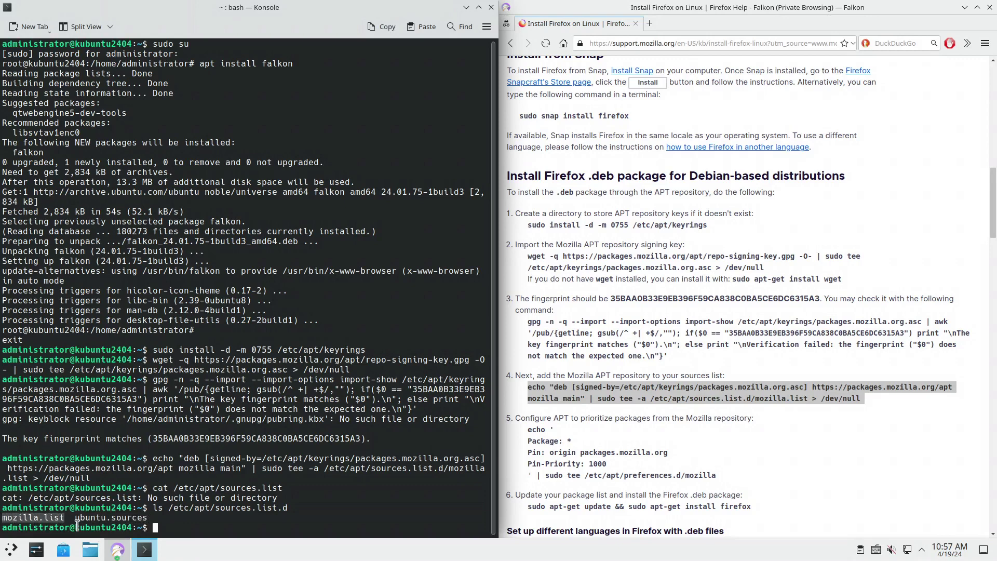
click(182, 527)
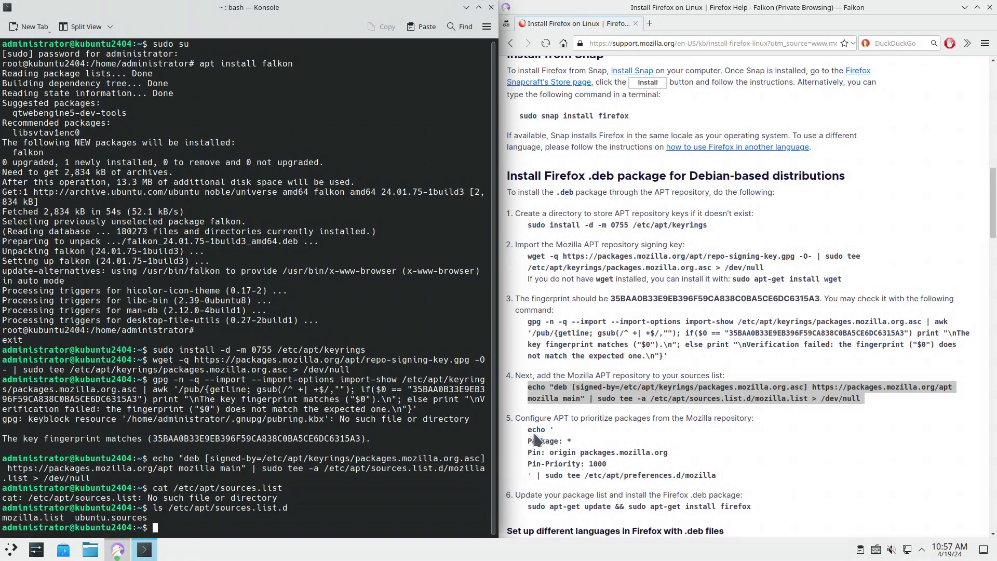
- Copy and run the guide's step 5 command setting Mozilla APT pin priority
drag(529, 429, 717, 475)
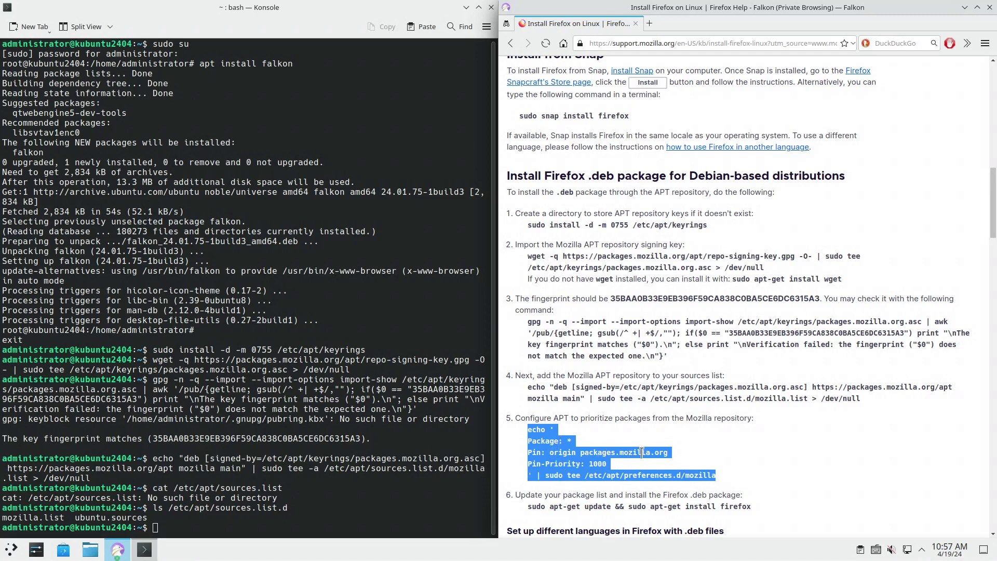
right_click(555, 460)
click(573, 475)
click(277, 526)
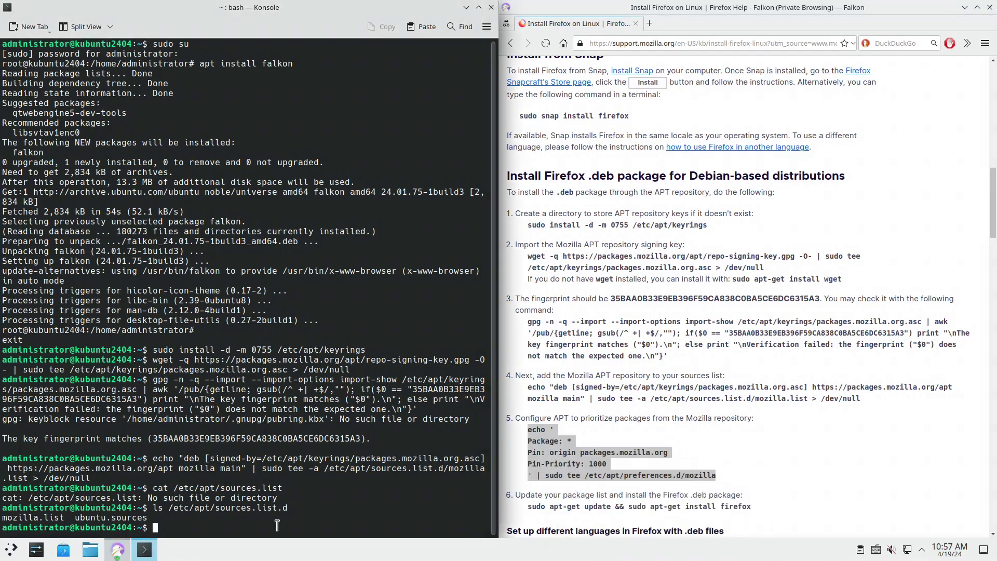
key(ctrl+shift+v)
key(Return)
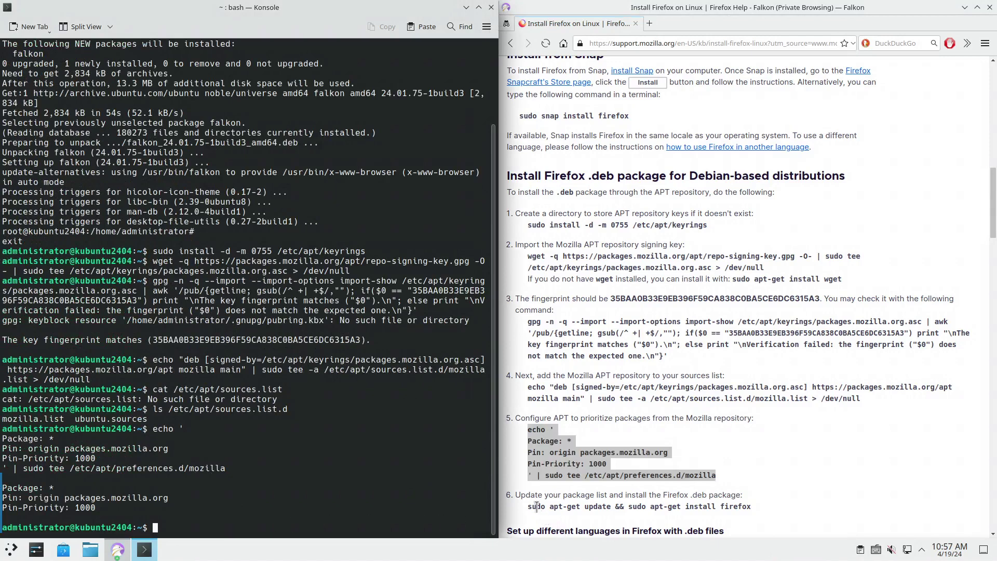
- Copy and run sudo apt-get update, then clear the screen with Ctrl+L
drag(527, 507, 608, 506)
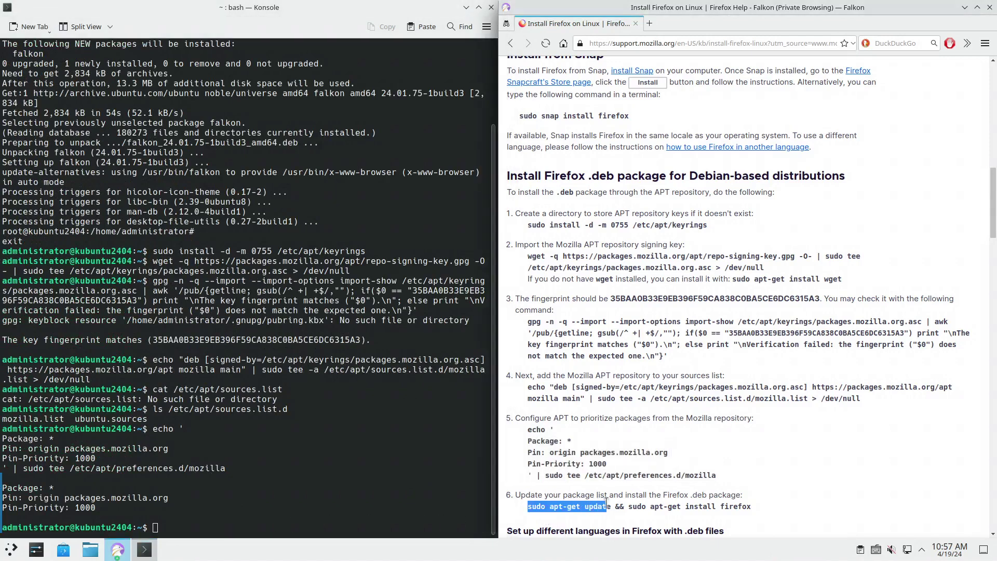
right_click(586, 505)
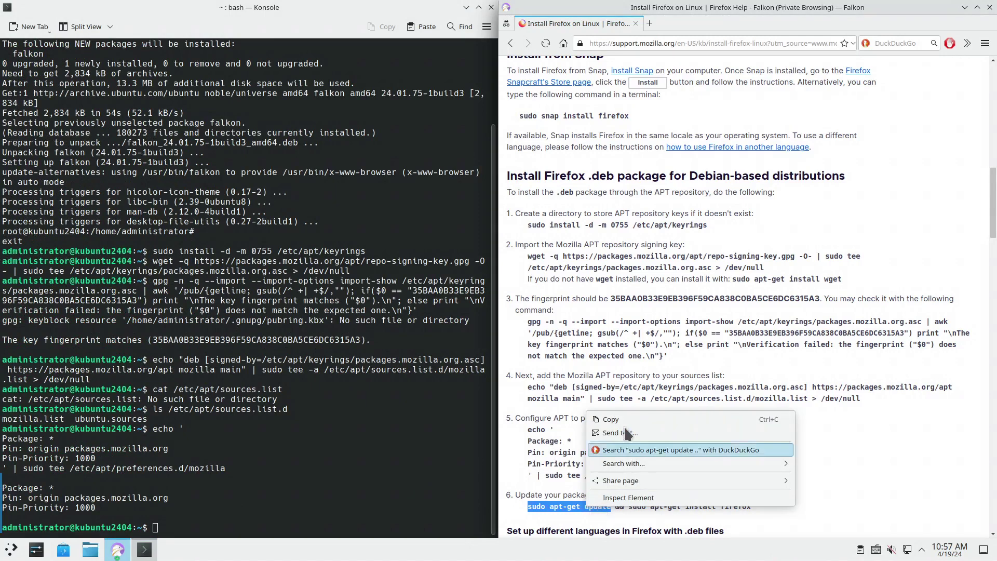
click(623, 427)
click(316, 511)
key(ctrl+shift+v)
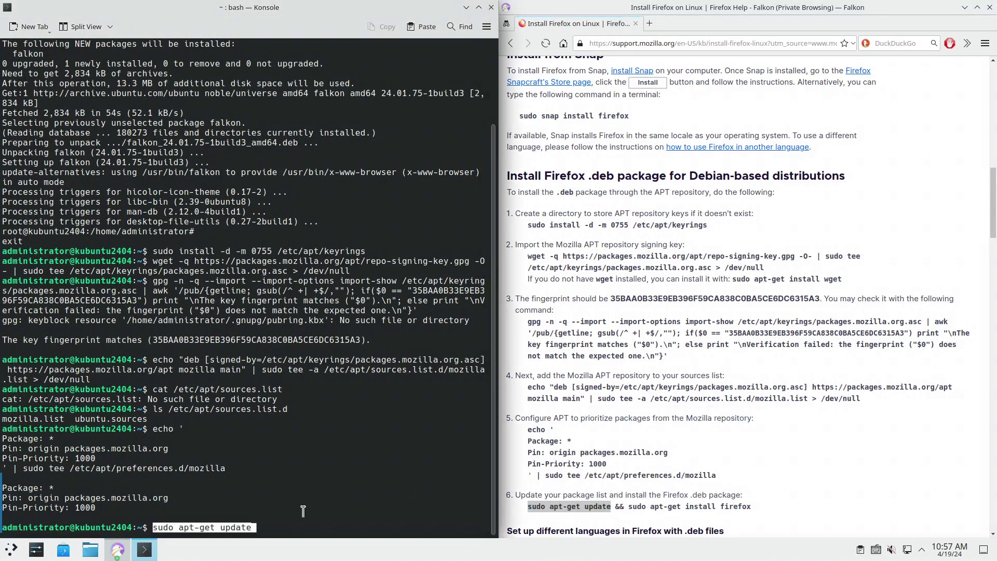
key(Return)
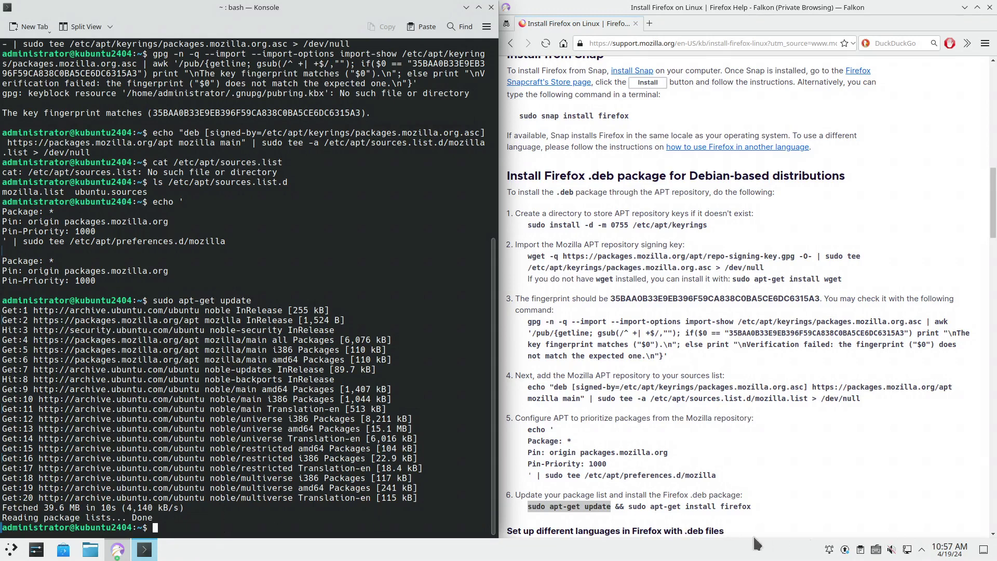
key(ctrl+l)
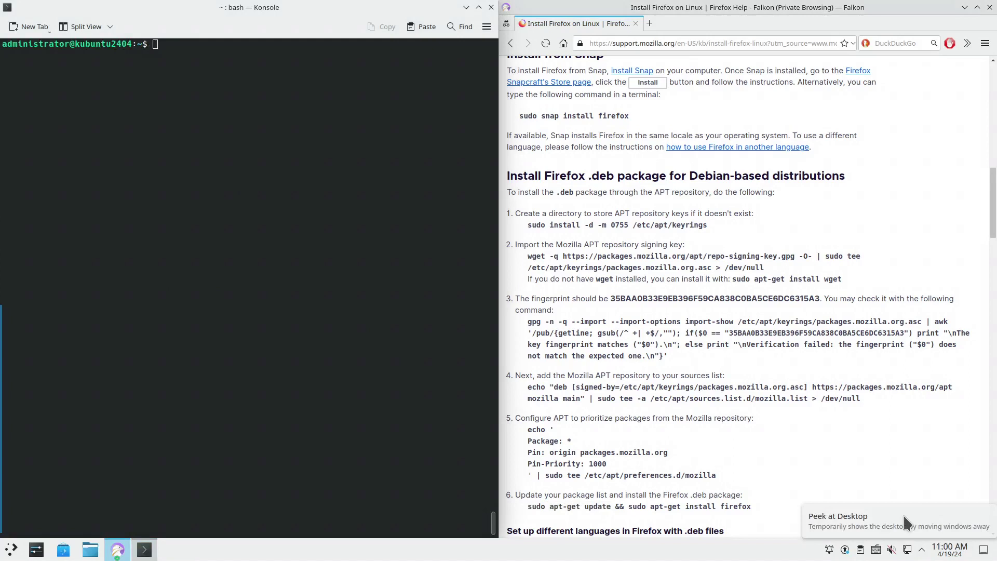
- Highlight the guide's Pin-Priority 1000 and run apt policy firefox
double_click(598, 464)
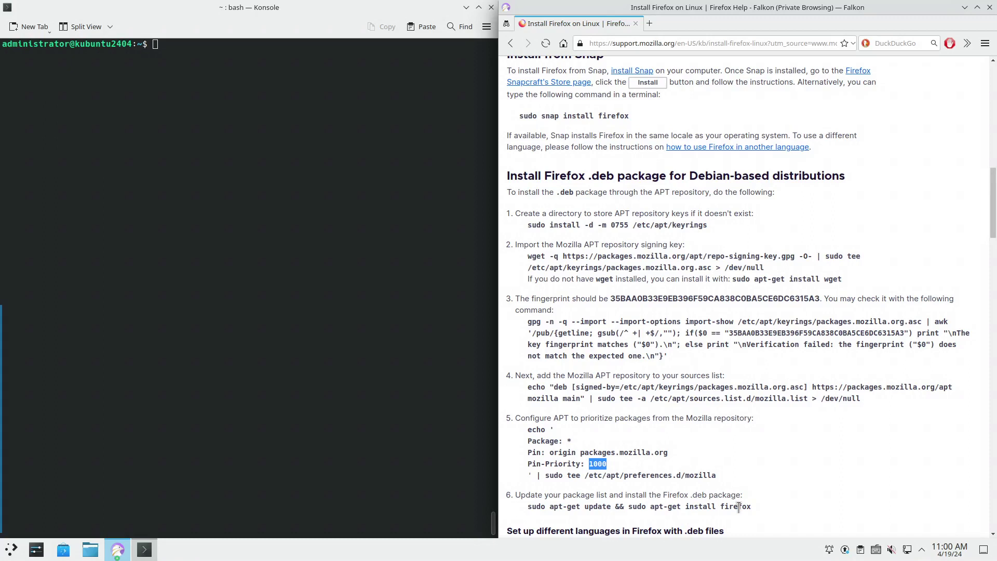
click(287, 237)
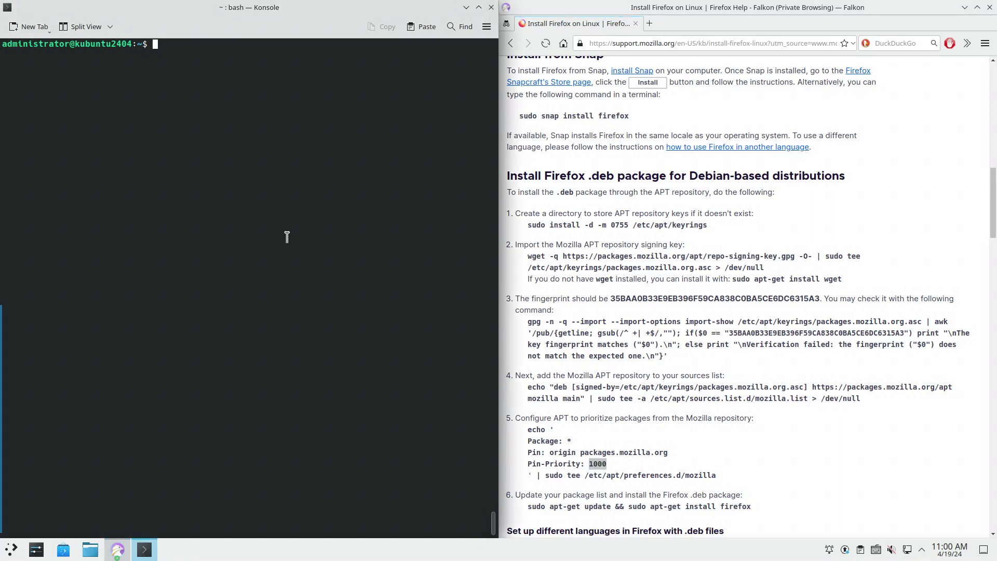
text(apt poli)
text(cy firef)
text(ox)
key(Return)
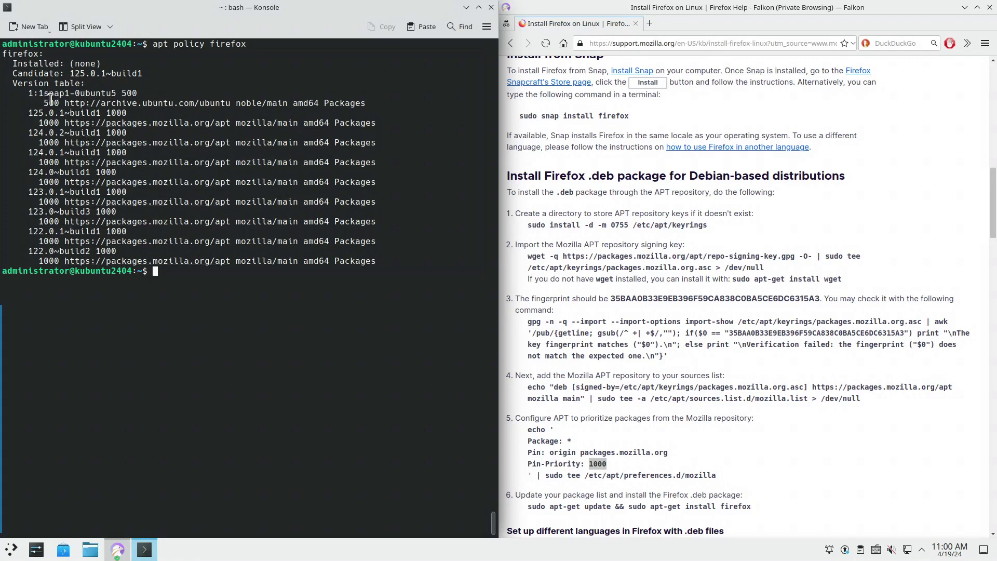
- Highlight the version table entries: 122.0, 125.0.1 and its priority 1000
double_click(22, 53)
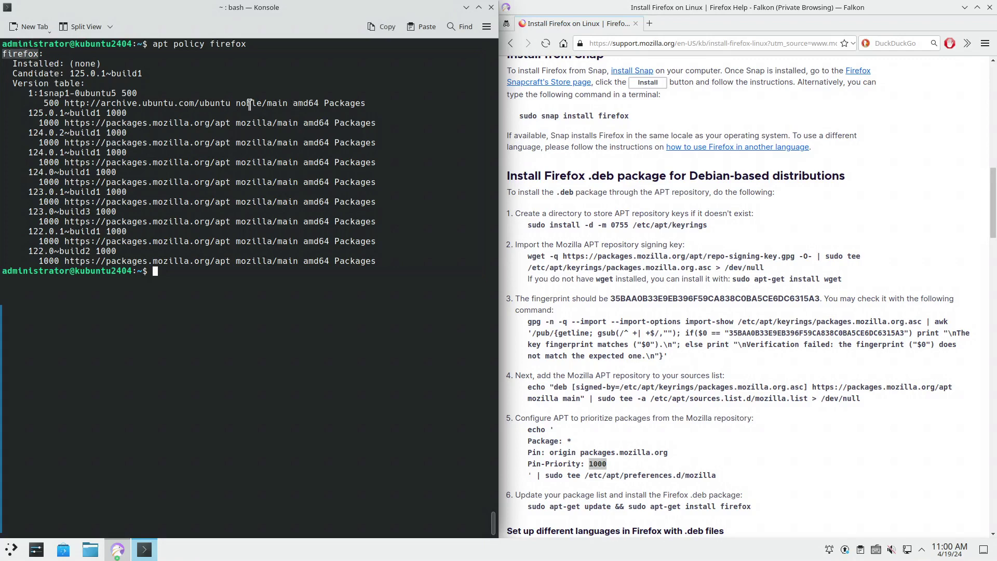
mouse_move(232, 103)
mouse_down()
mouse_move(46, 101)
mouse_move(45, 92)
mouse_up()
click(56, 99)
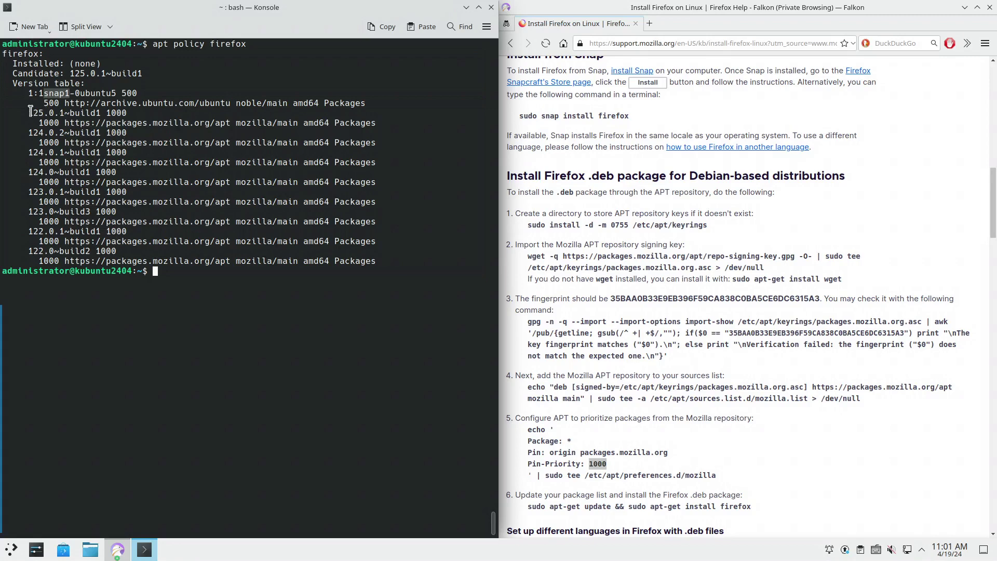
drag(29, 112, 50, 249)
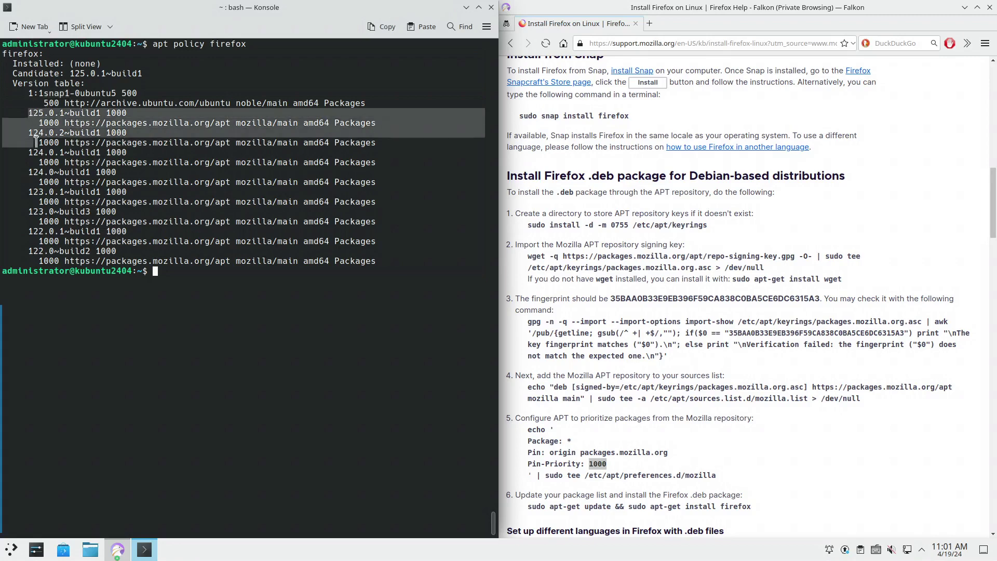
click(48, 252)
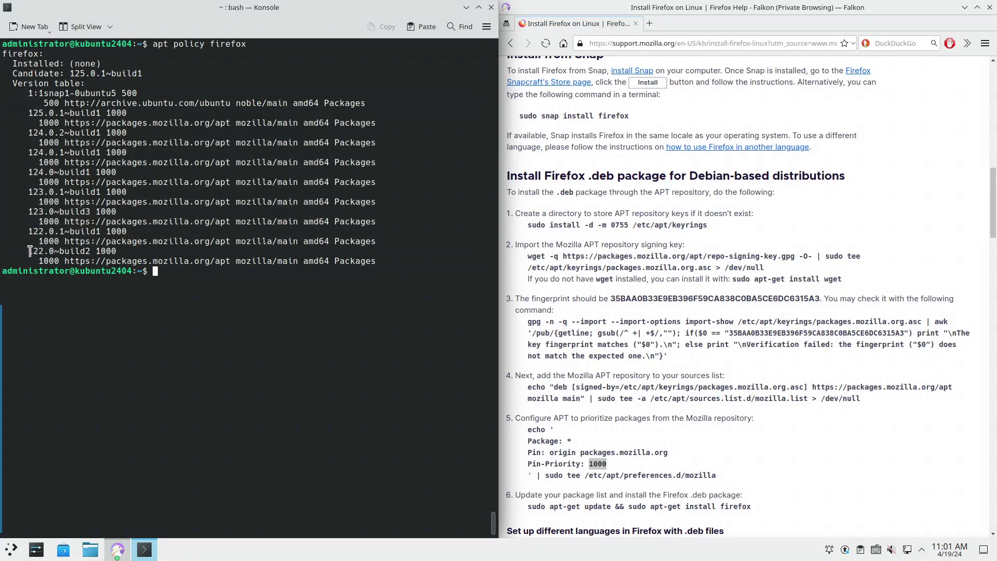
drag(29, 252, 49, 251)
drag(30, 113, 40, 110)
click(45, 119)
double_click(44, 121)
- Run sudo apt install firefox, accept the [Y/n] prompt, and right-click the new Firefox launcher entry
click(187, 274)
text(s)
text(udo apt inst)
text(all firefo)
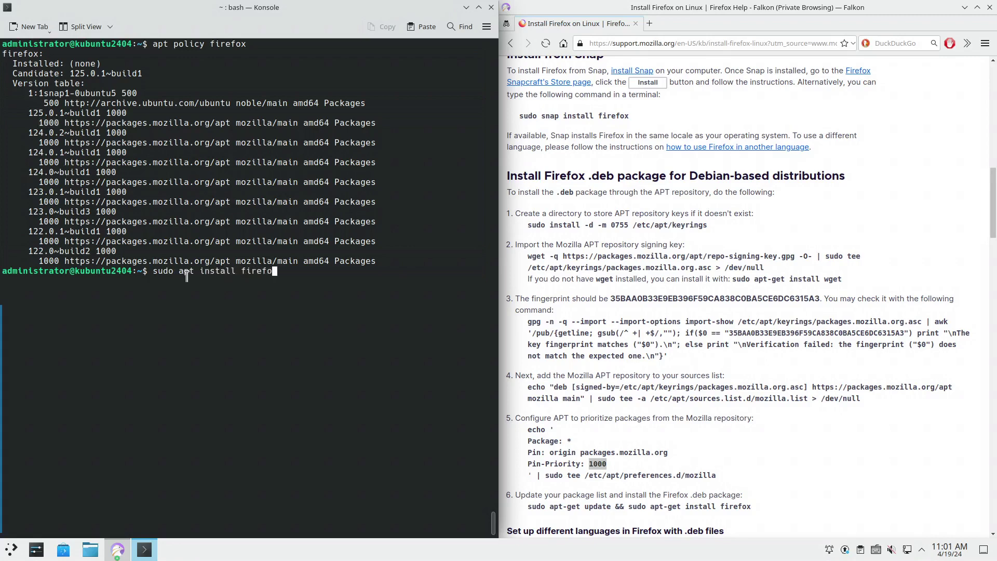
text(x)
key(Return)
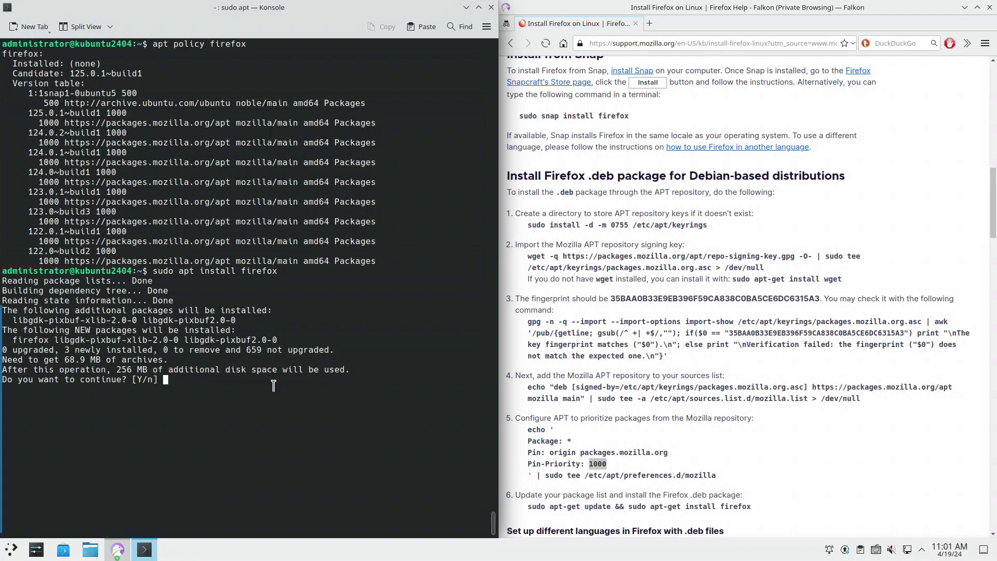
key(Return)
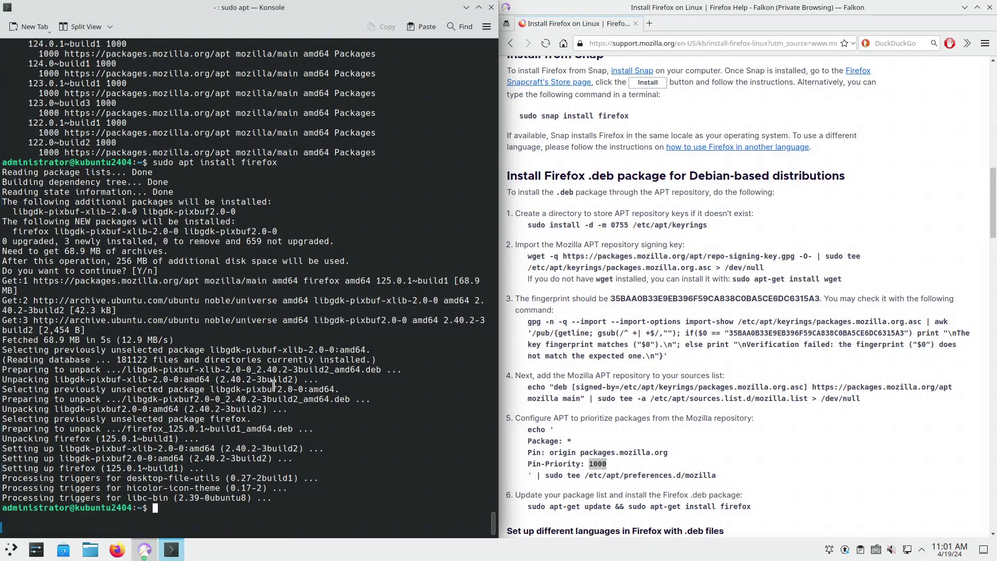
right_click(120, 553)
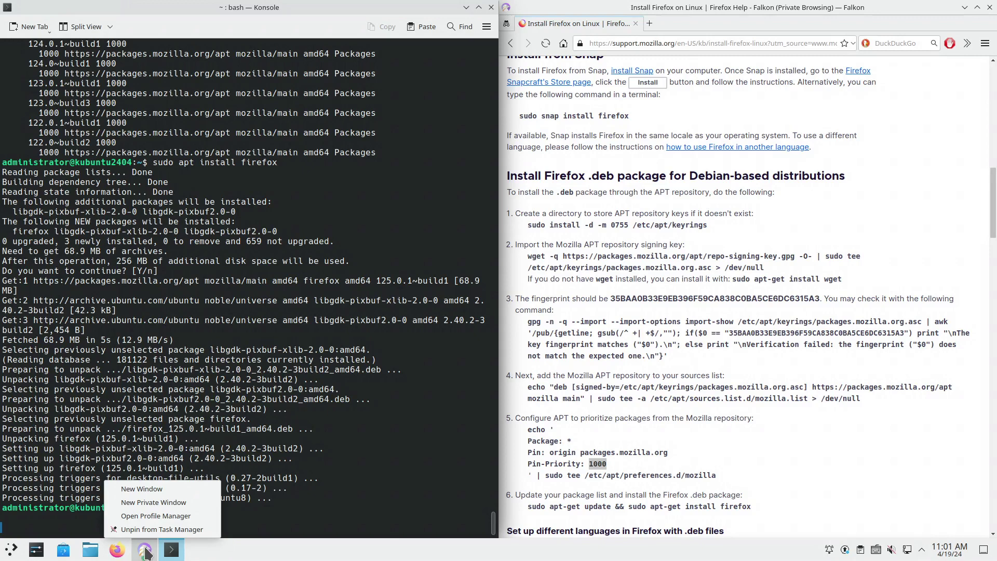
- Dismiss the Firefox menu and close both Falkon windows
click(993, 11)
click(991, 8)
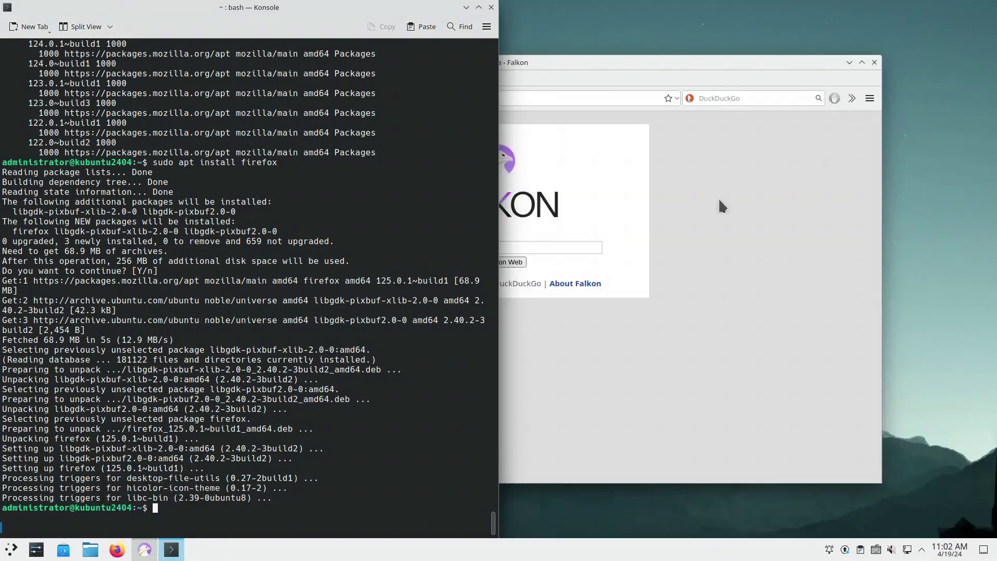
click(875, 62)
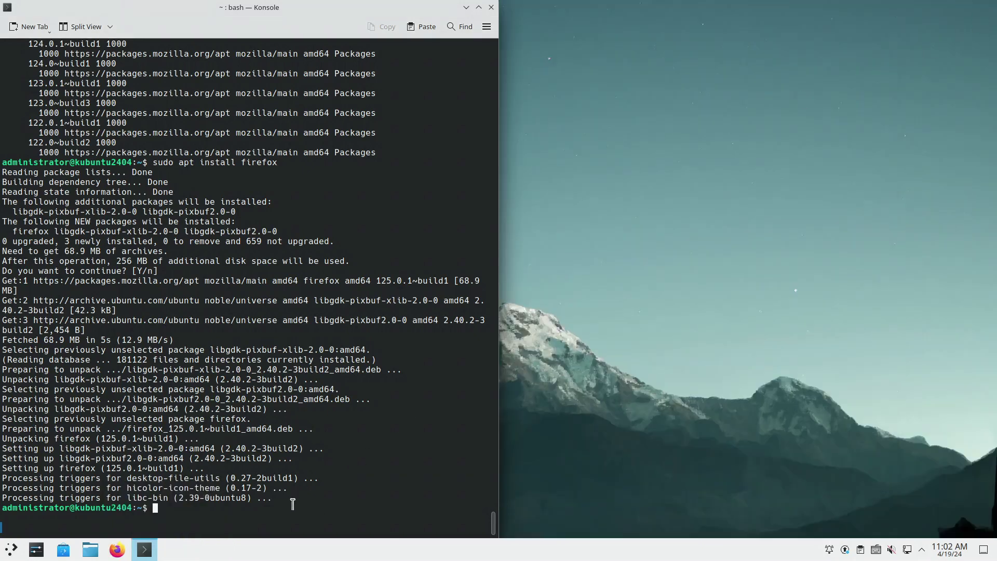
text(sudo remo)
text(ve falkon)
- Run sudo apt remove falkon, inserting the missing 'apt' after the first attempt fails
key(Return)
key(Up)
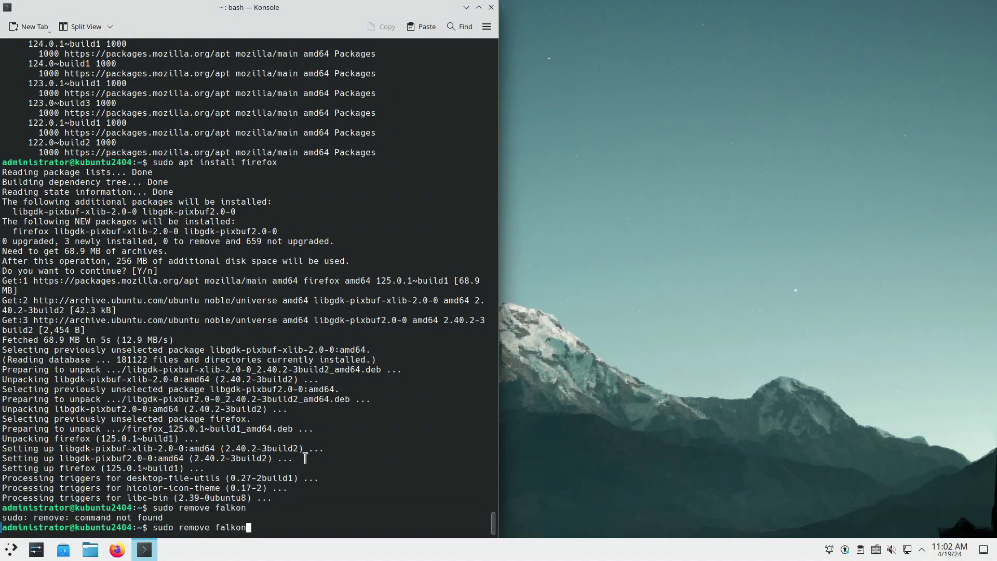
key(ctrl+Left)
key(ctrl+Left)
text(apt)
key(Return)
key(Return)
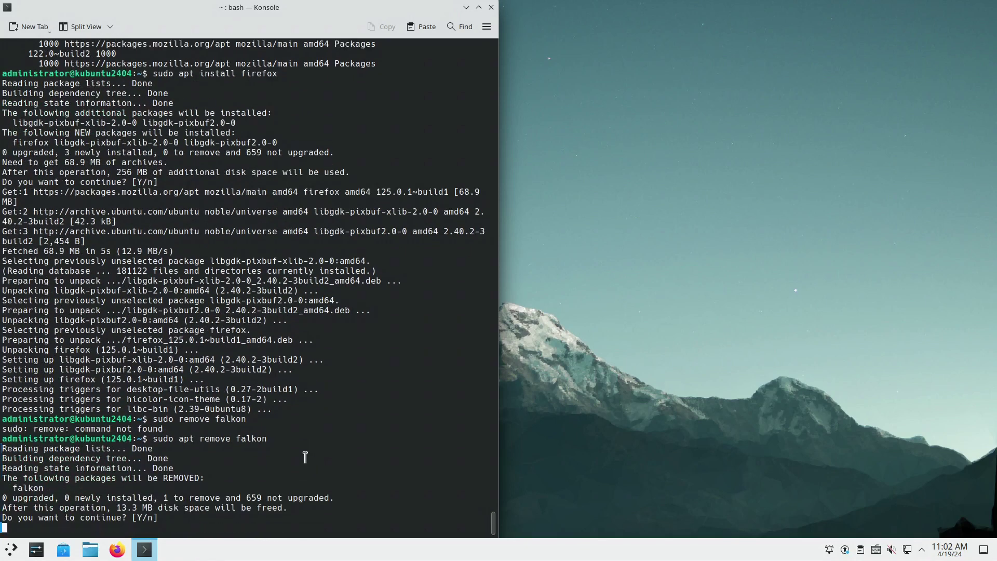